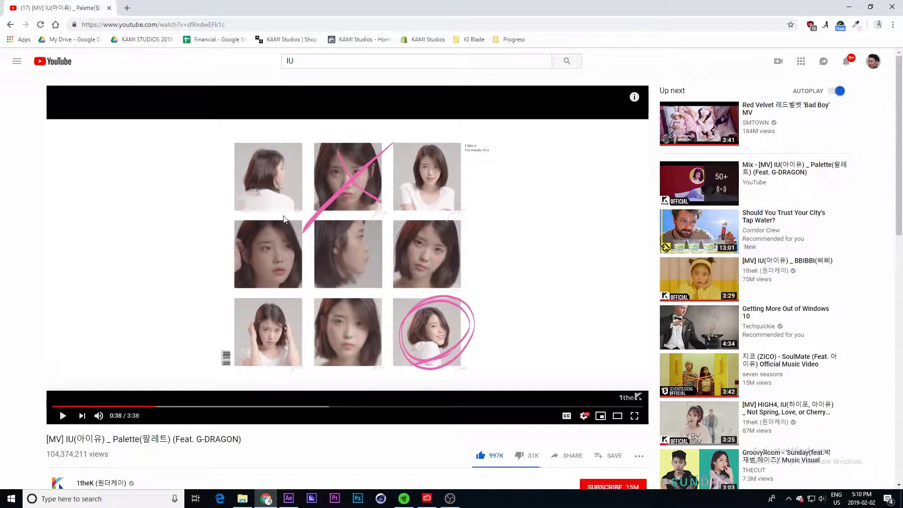
# Check the Quincy Hoodie folder in File Explorer and switch to the empty project in After Effects
pyautogui.click(242, 498)
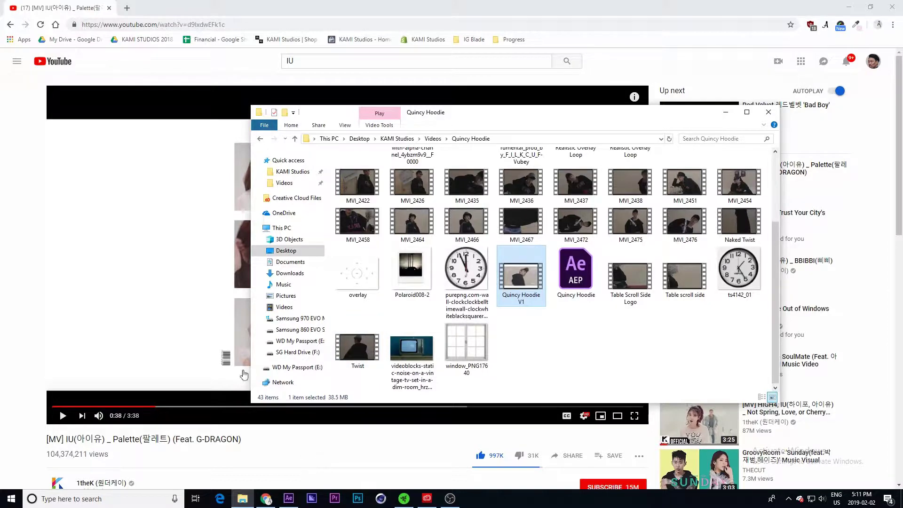
pyautogui.click(160, 422)
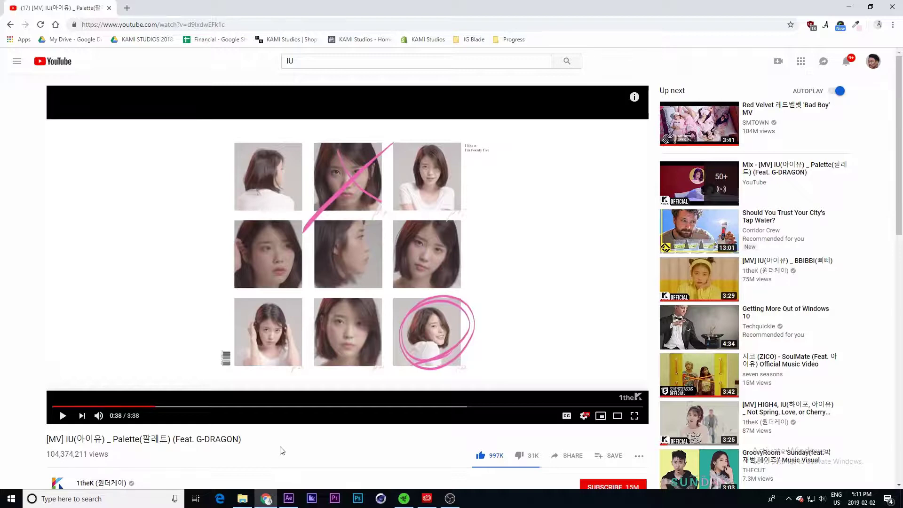
pyautogui.moveTo(288, 500)
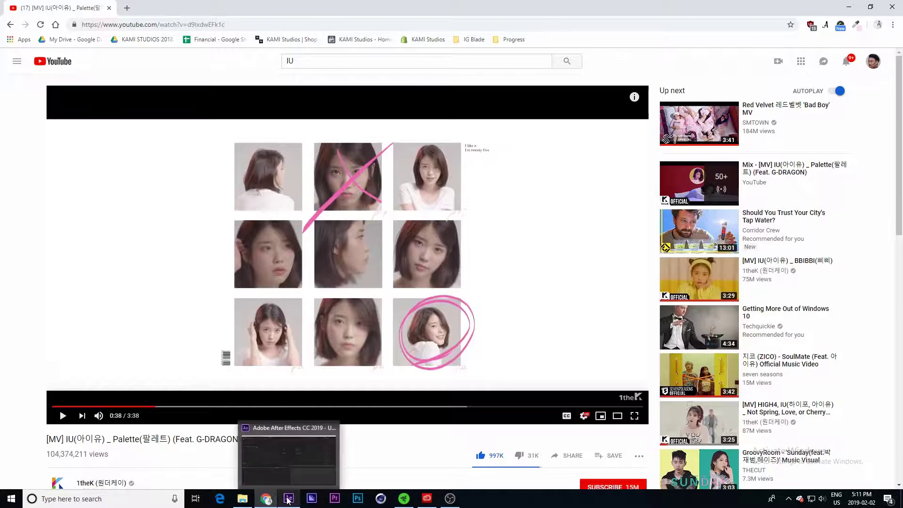
pyautogui.click(297, 456)
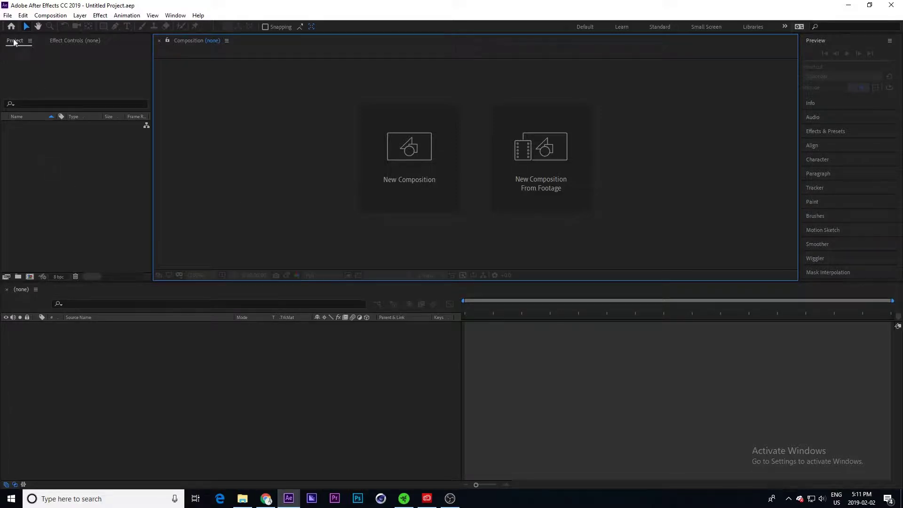
pyautogui.click(174, 360)
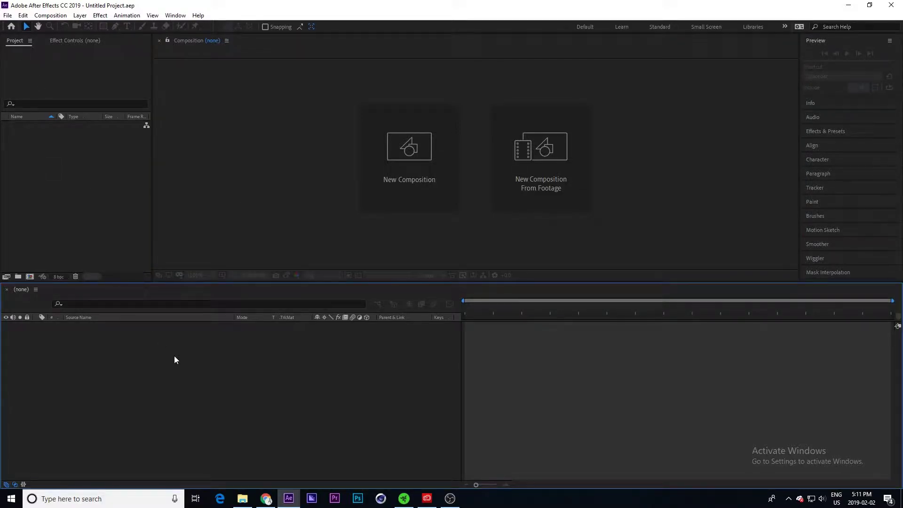
# Import the Quincy Hoodie V1 video from the Quincy Hoodie folder under Desktop, KAMI Studios, Videos
pyautogui.hotkey('ctrl', 'i')
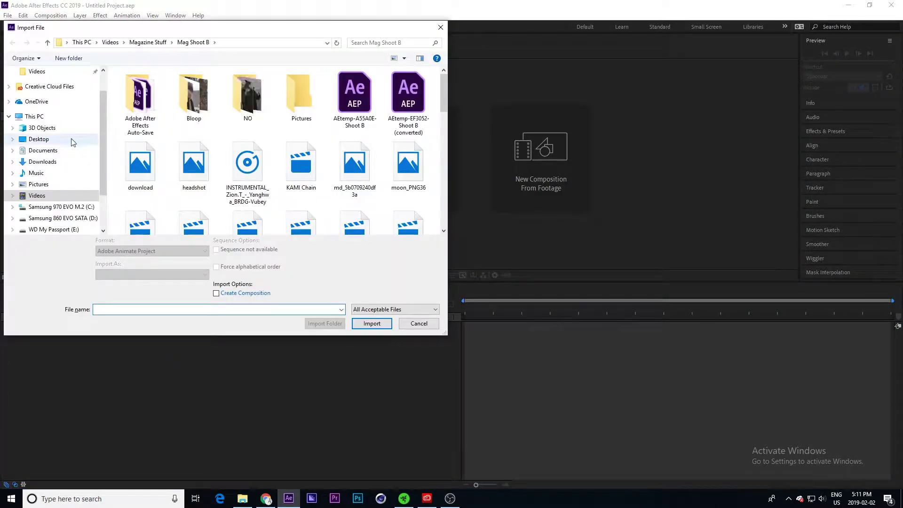
pyautogui.scroll(3, 71, 141)
pyautogui.click(70, 101)
pyautogui.doubleClick(141, 162)
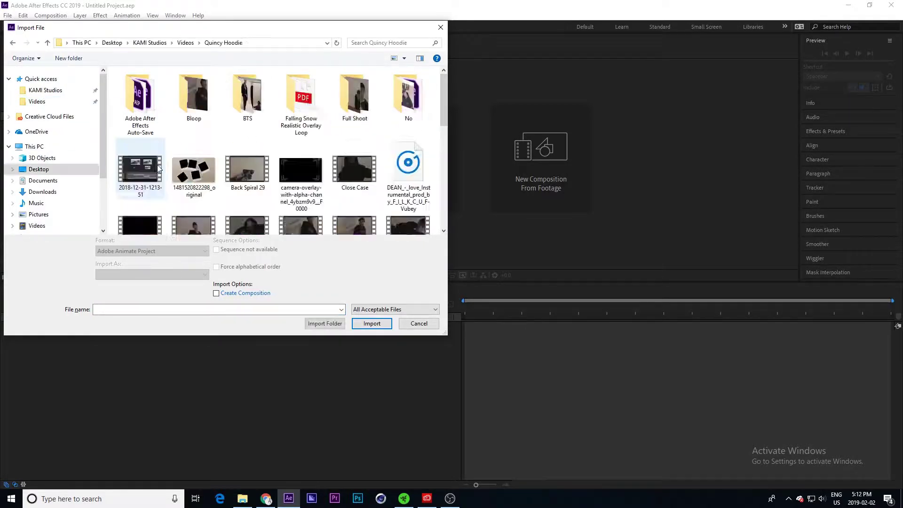
pyautogui.scroll(-3, 349, 188)
pyautogui.doubleClick(348, 187)
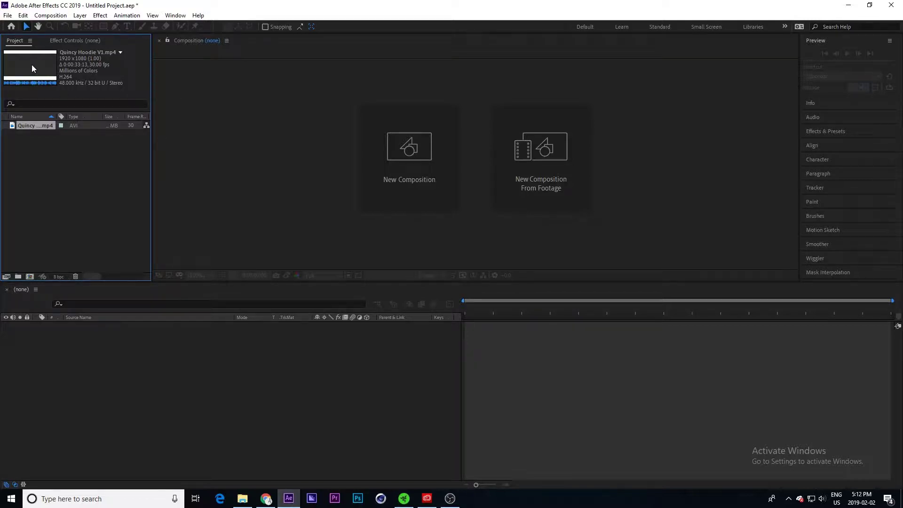
# Create a composition from the Quincy Hoodie V1.mp4 footage and leave the playhead at 0:00:00:00
pyautogui.moveTo(21, 67); pyautogui.dragTo(29, 278)
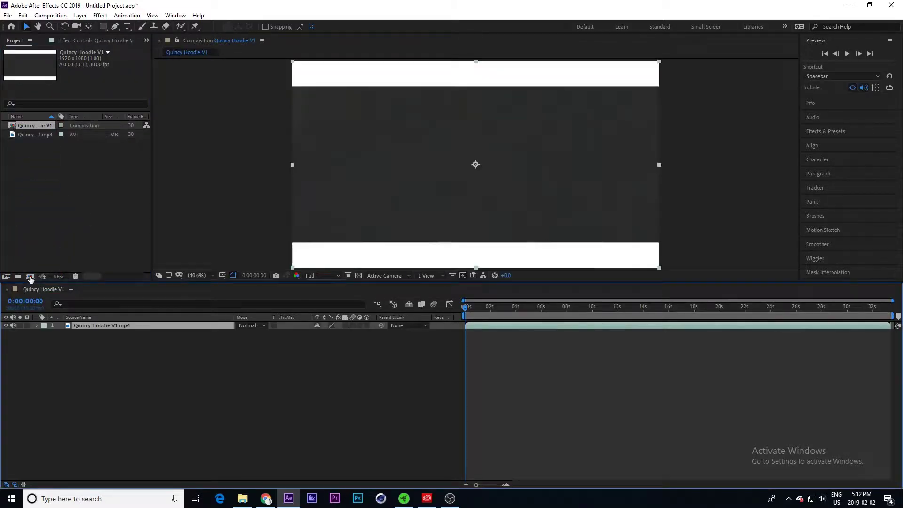
pyautogui.click(470, 311)
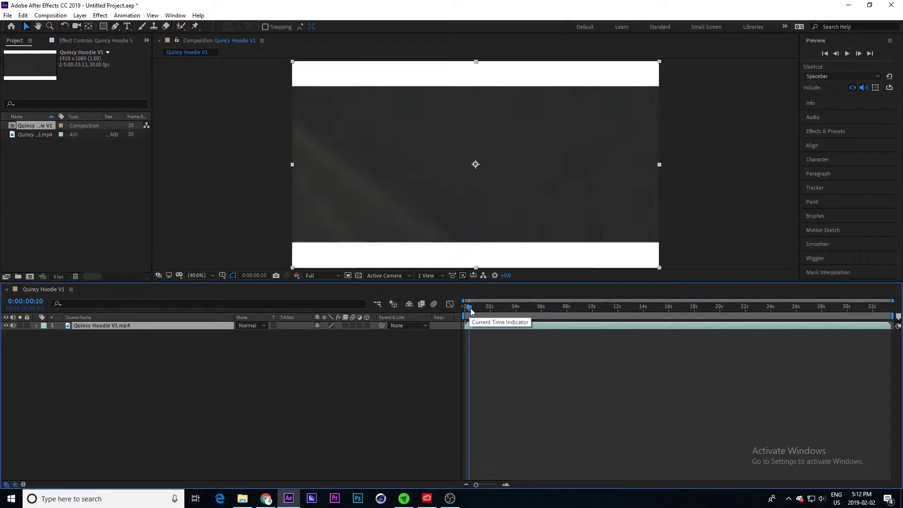
pyautogui.moveTo(469, 310); pyautogui.dragTo(446, 307)
pyautogui.click(237, 365)
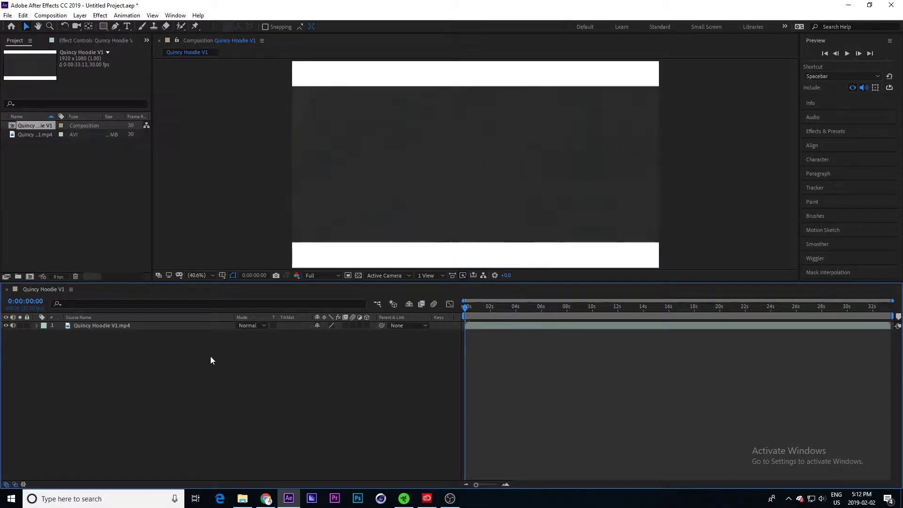
# Add a white (FFFFFF) solid layer at the full 1920 x 1080 px composition size
pyautogui.click(80, 15)
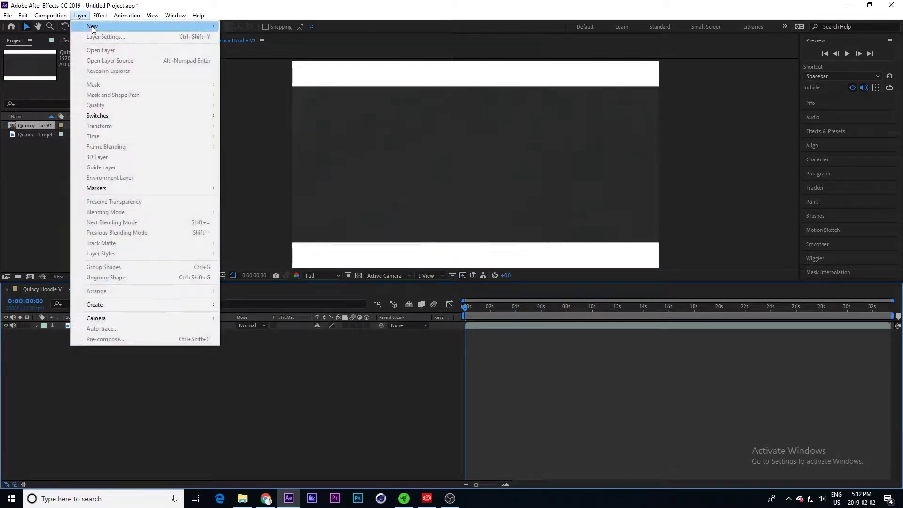
pyautogui.moveTo(99, 25)
pyautogui.click(242, 34)
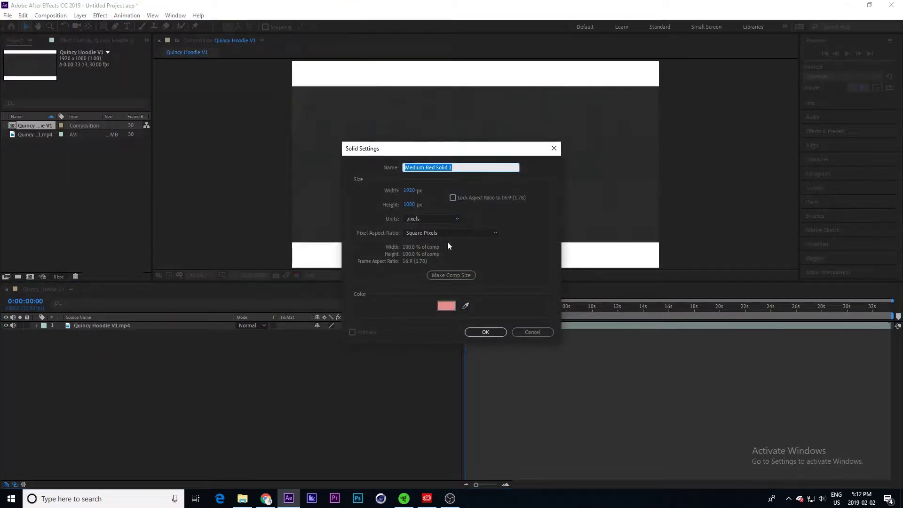
pyautogui.click(446, 306)
pyautogui.moveTo(399, 247); pyautogui.dragTo(312, 175)
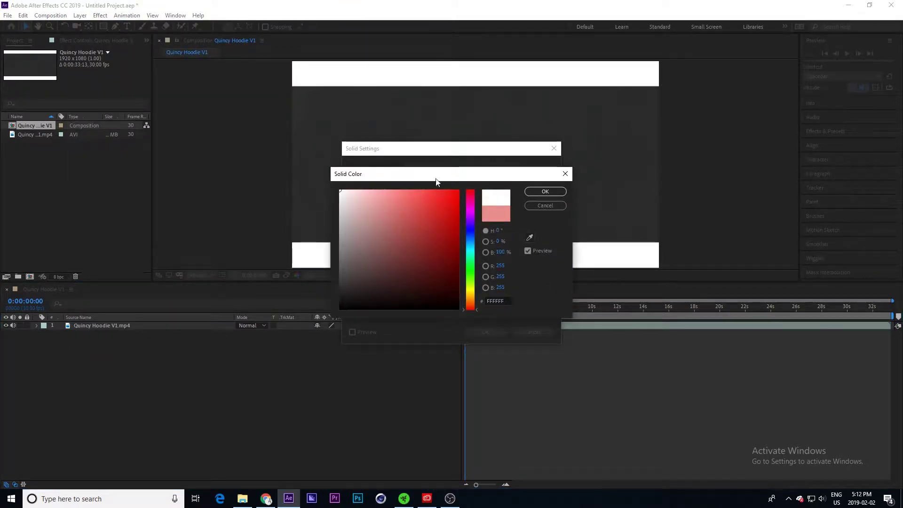
pyautogui.click(544, 193)
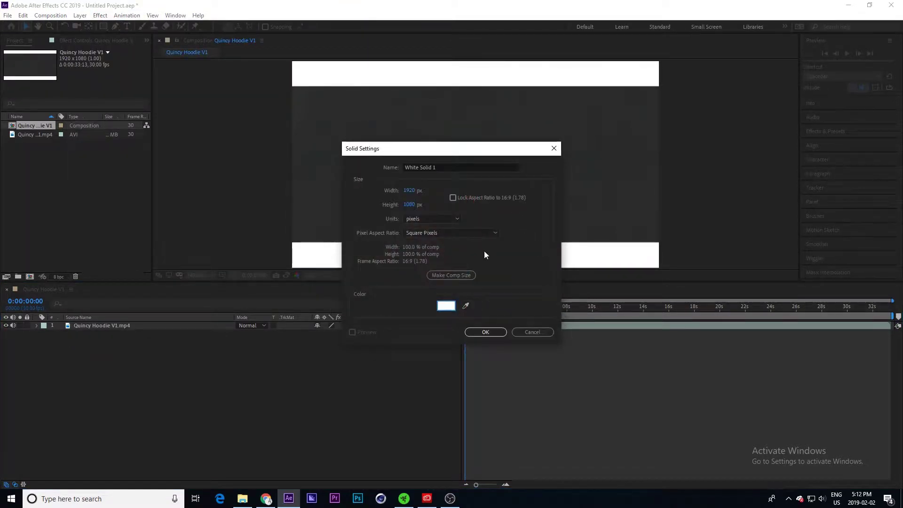
pyautogui.click(485, 332)
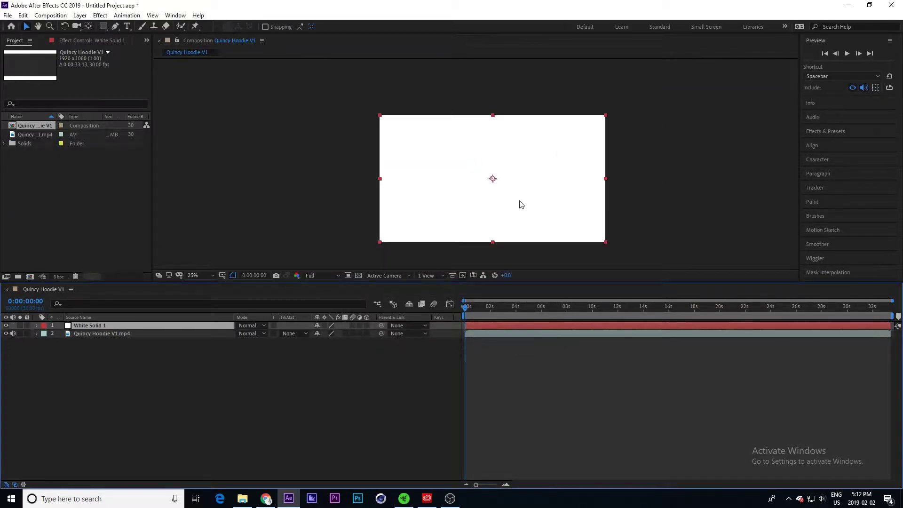
pyautogui.scroll(-1, 522, 205)
pyautogui.scroll(2, 551, 210)
pyautogui.scroll(-1, 369, 157)
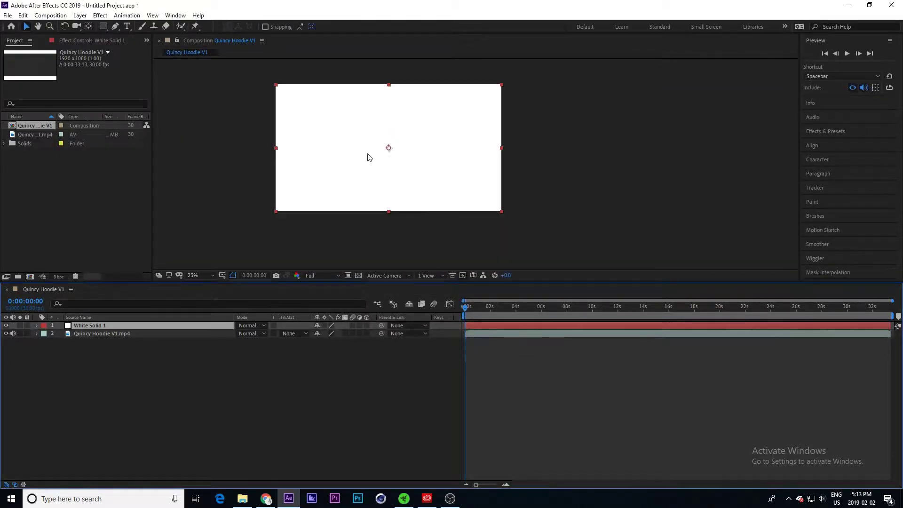
pyautogui.click(195, 275)
pyautogui.click(205, 310)
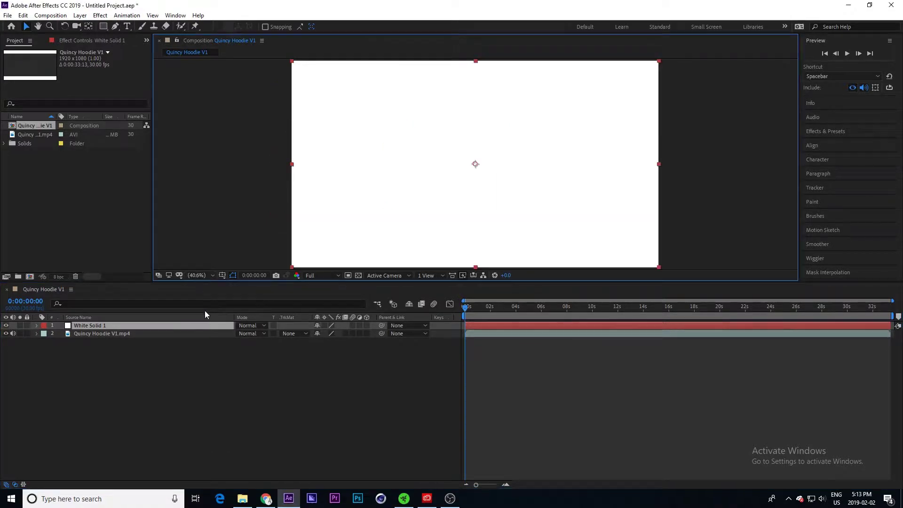
# Deselect the white solid and look at the nine-photo layout in the reference YouTube video
pyautogui.click(145, 360)
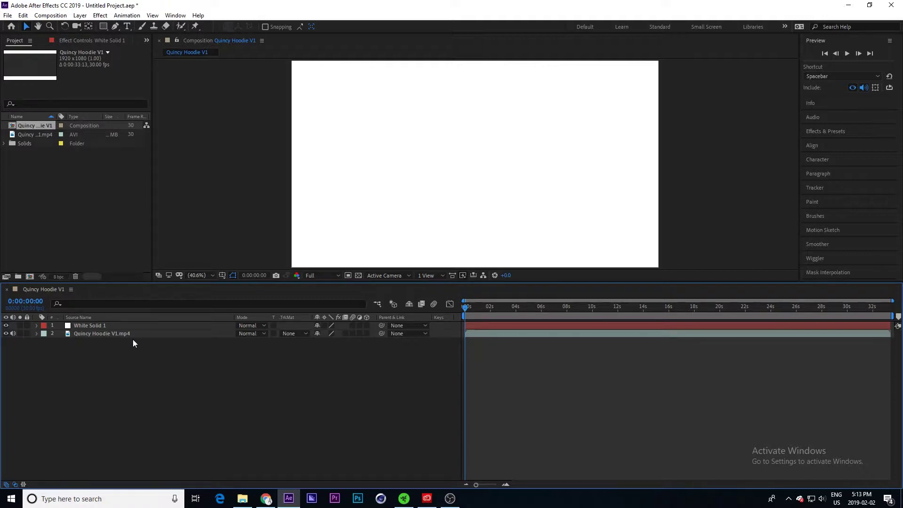
pyautogui.click(266, 499)
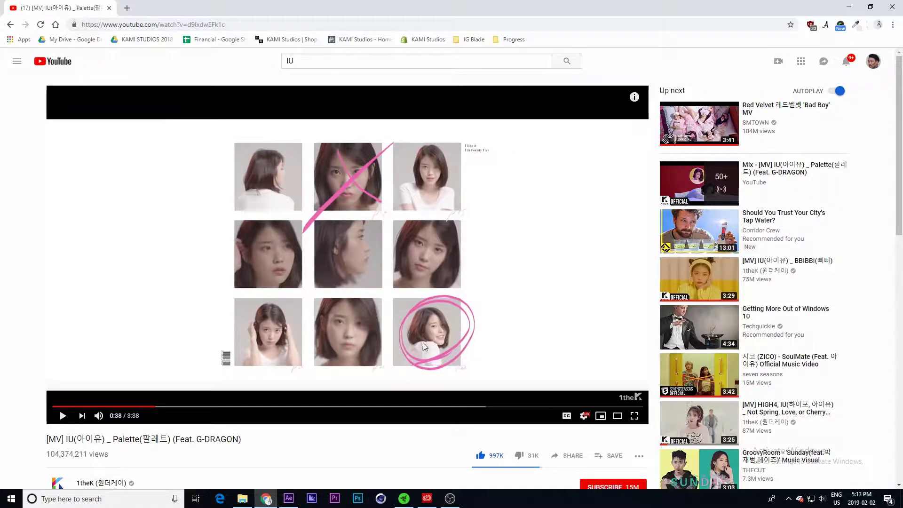
pyautogui.click(266, 498)
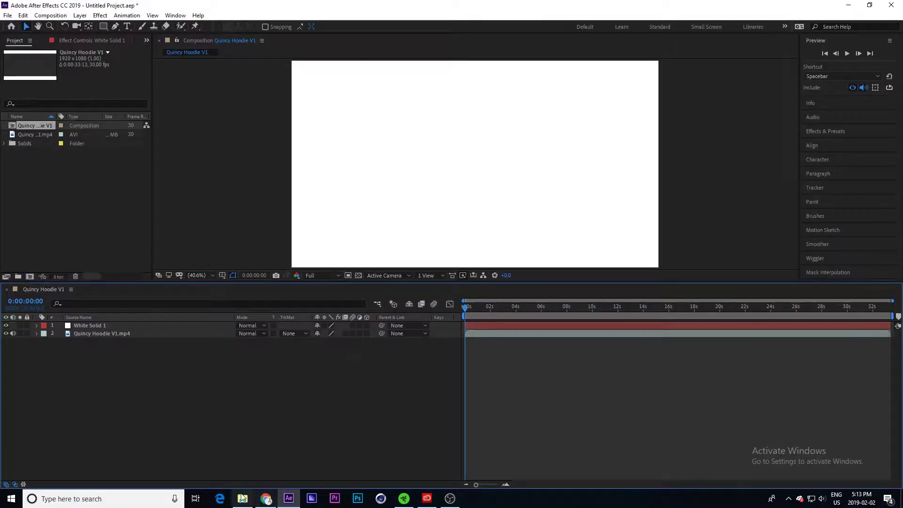
# Import the 1920x1080 Letterbox PNG from the IU 9 box tutorial folder and place it above the white solid
pyautogui.hotkey('ctrl', 'i')
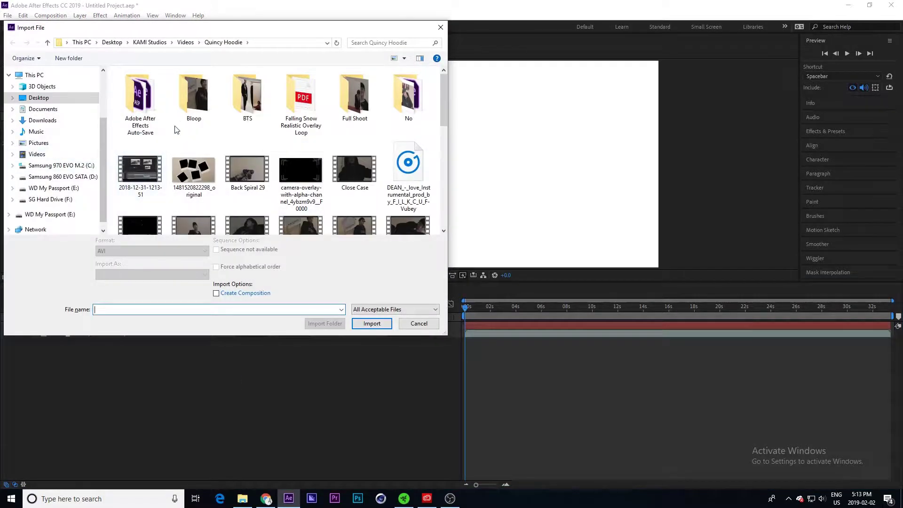
pyautogui.click(37, 154)
pyautogui.doubleClick(147, 96)
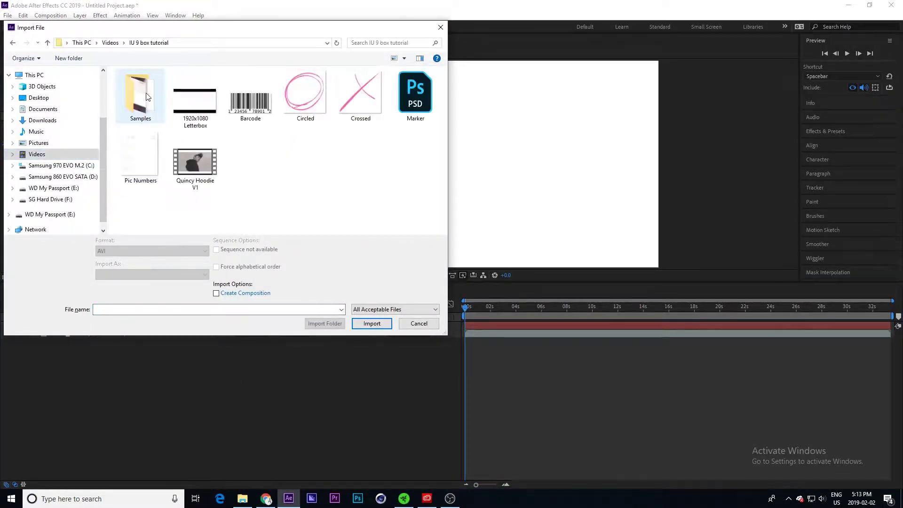
pyautogui.click(195, 120)
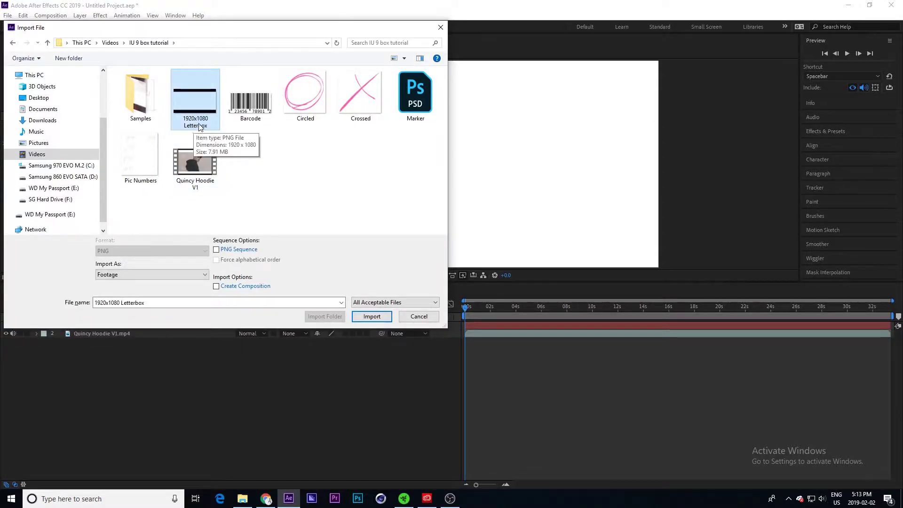
pyautogui.doubleClick(195, 123)
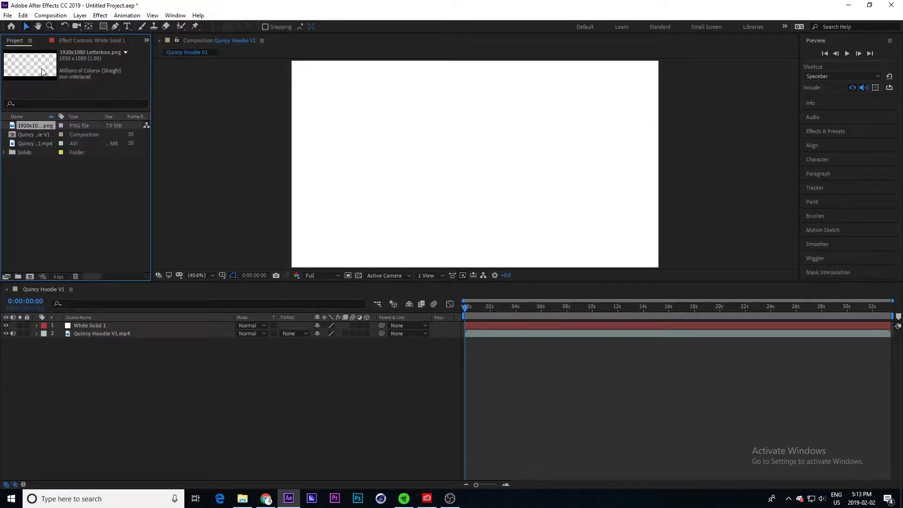
pyautogui.moveTo(35, 126); pyautogui.dragTo(103, 325)
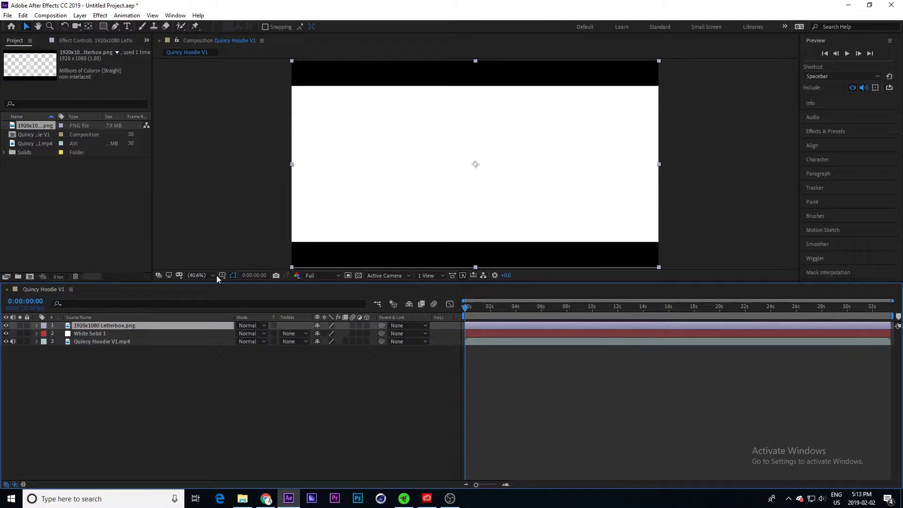
pyautogui.click(312, 394)
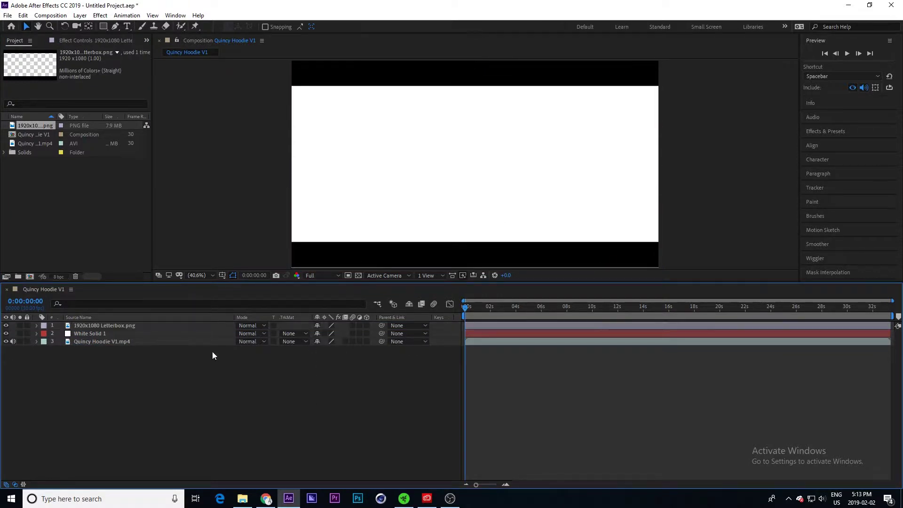
# Move the Quincy Hoodie V1.mp4 layer to the top of the layer stack and set the playhead to 0:00:09:03
pyautogui.click(81, 342)
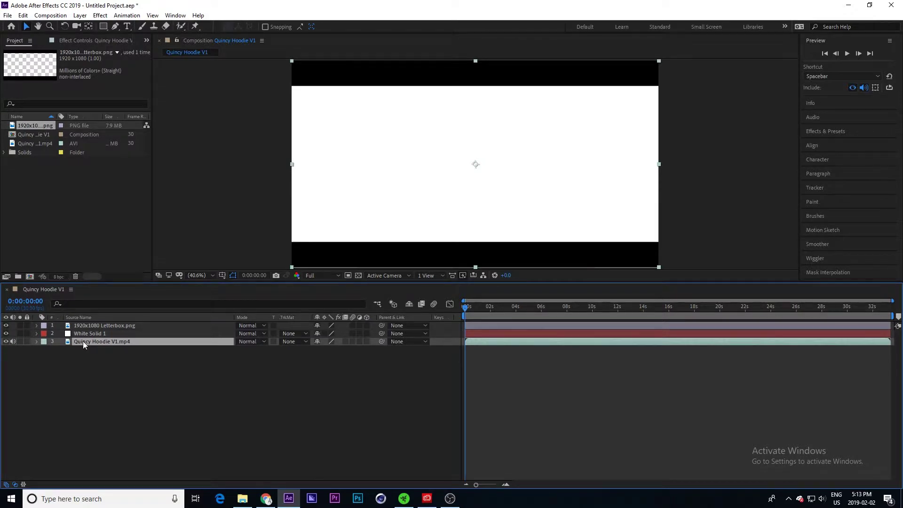
pyautogui.moveTo(82, 341); pyautogui.dragTo(85, 326)
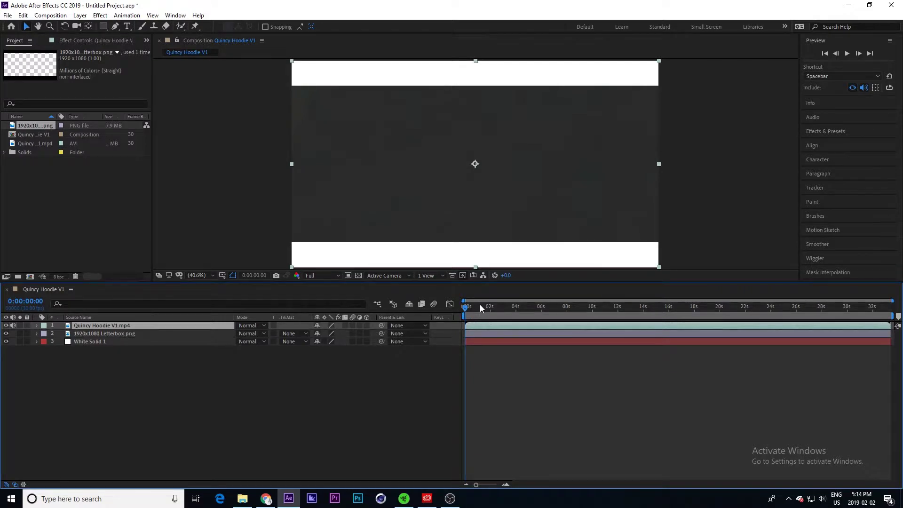
pyautogui.moveTo(480, 308); pyautogui.dragTo(581, 308)
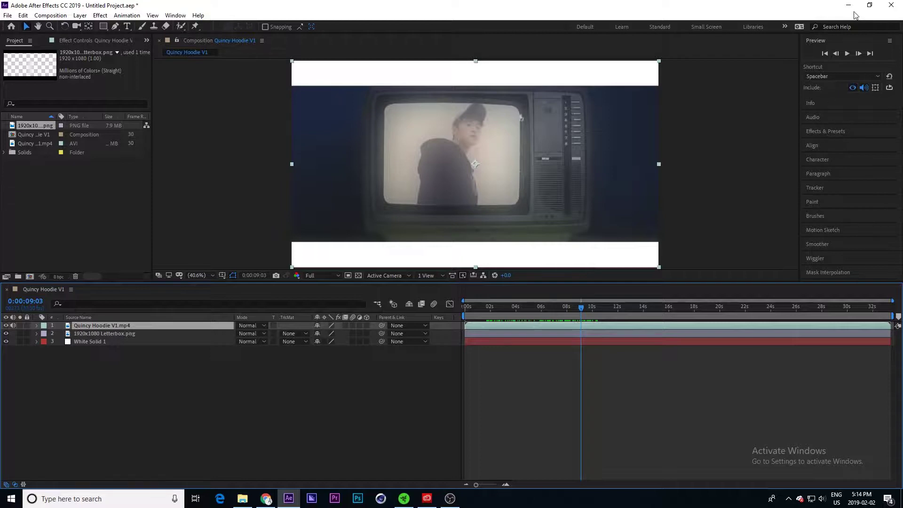
# Open the list of effects and presets and compare the composition with the nine-photo frame of the reference YouTube video
pyautogui.click(266, 498)
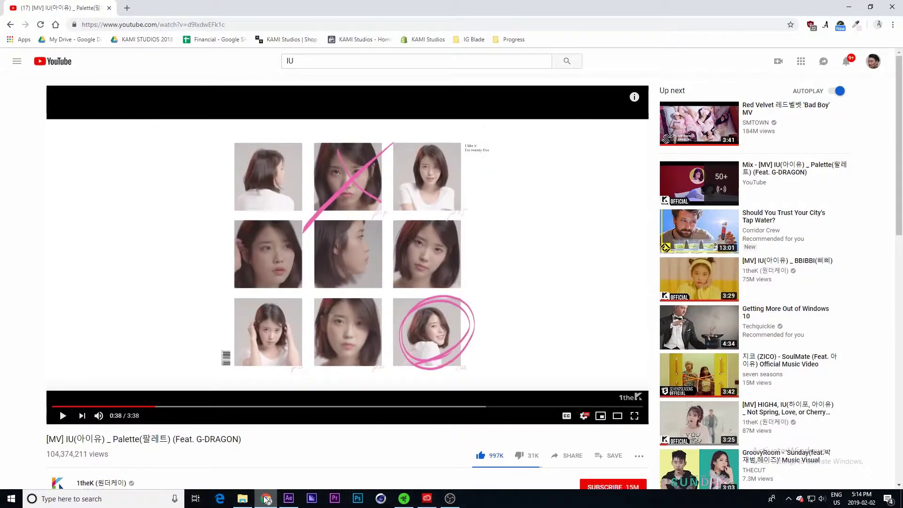
pyautogui.click(266, 499)
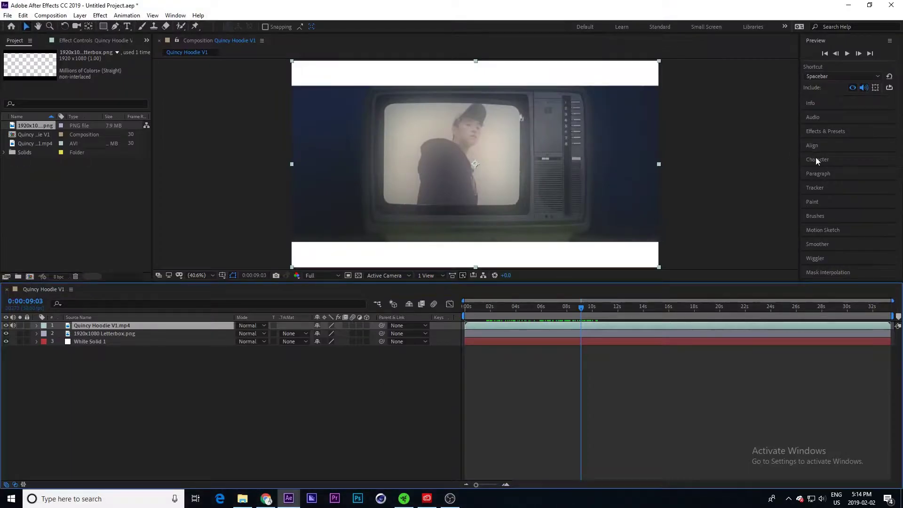
pyautogui.click(819, 134)
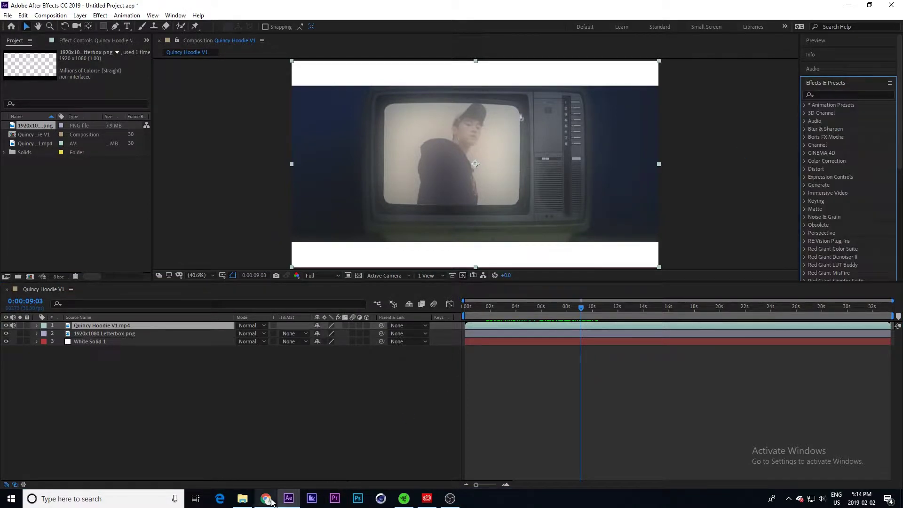
pyautogui.click(267, 498)
pyautogui.moveTo(269, 502)
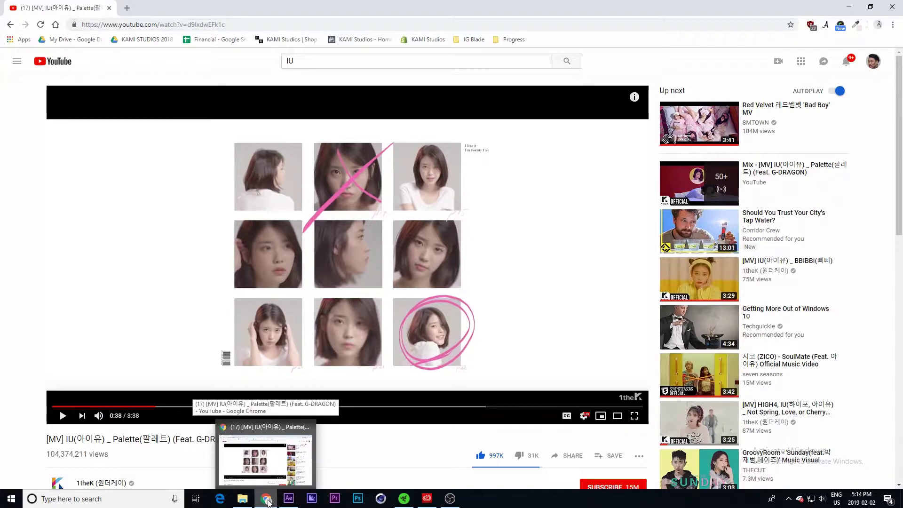
pyautogui.click(288, 498)
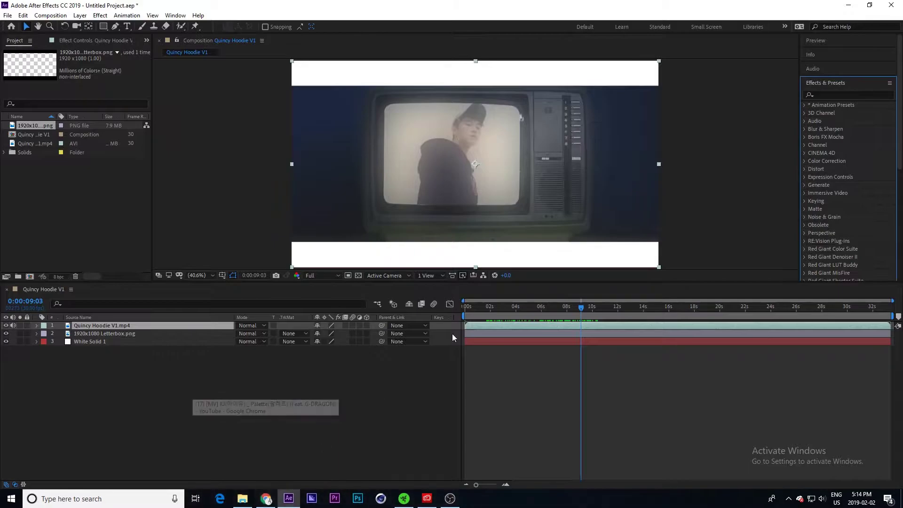
# Apply the Brightness & Contrast effect to the Quincy Hoodie V1.mp4 layer and set its contrast to -27
pyautogui.click(828, 96)
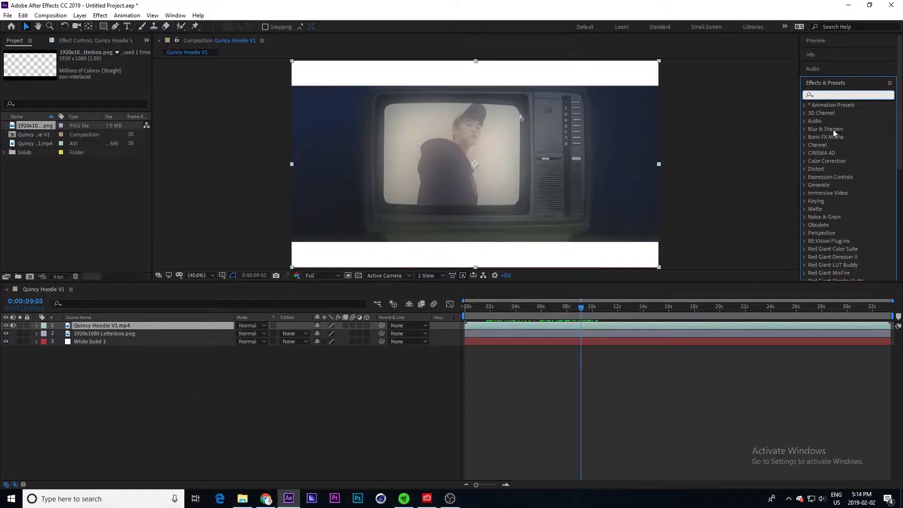
pyautogui.write('Brightne')
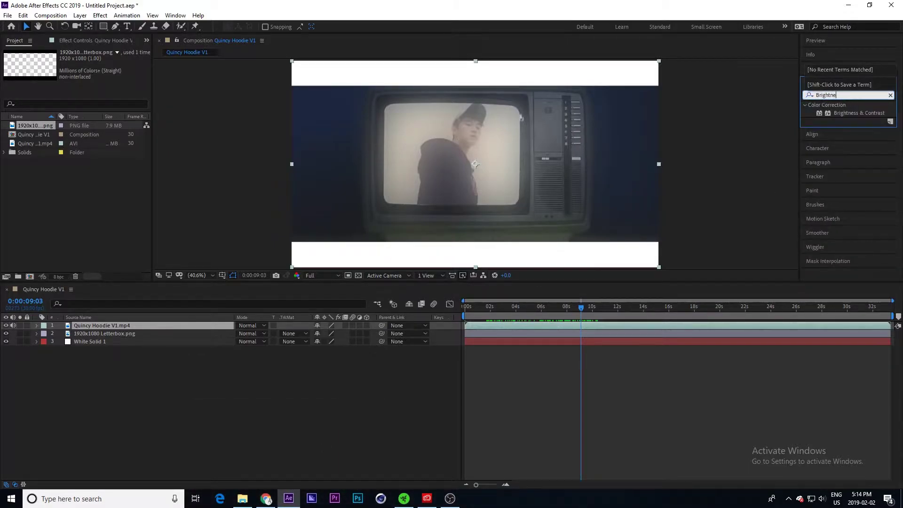
pyautogui.moveTo(841, 114); pyautogui.dragTo(451, 186)
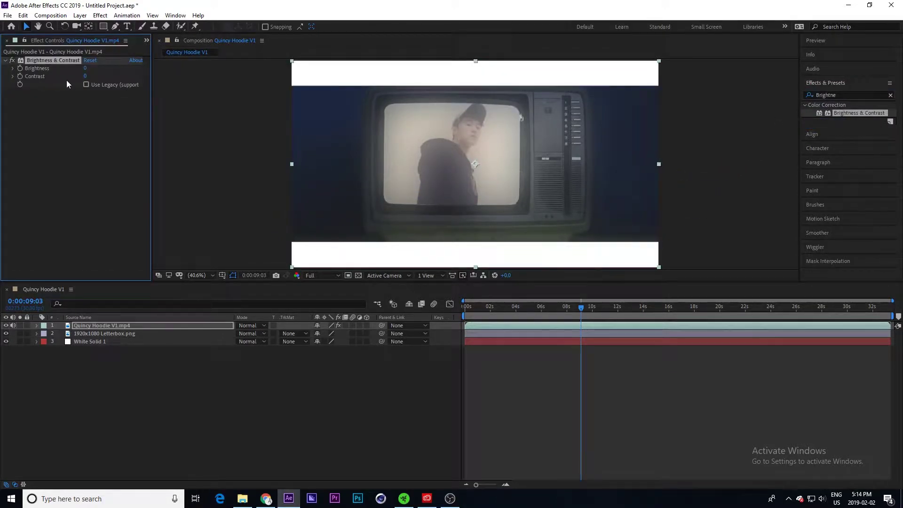
pyautogui.moveTo(87, 76)
pyautogui.mouseDown()
pyautogui.moveTo(63, 77)
pyautogui.moveTo(73, 78)
pyautogui.mouseUp()
# Split the Quincy Hoodie V1.mp4 layer at 0:00:04:08 and delete the part before the cut
pyautogui.moveTo(522, 305)
pyautogui.mouseDown()
pyautogui.moveTo(498, 311)
pyautogui.moveTo(519, 309)
pyautogui.moveTo(526, 323)
pyautogui.moveTo(531, 310)
pyautogui.moveTo(555, 307)
pyautogui.moveTo(513, 313)
pyautogui.moveTo(592, 315)
pyautogui.moveTo(520, 324)
pyautogui.mouseUp()
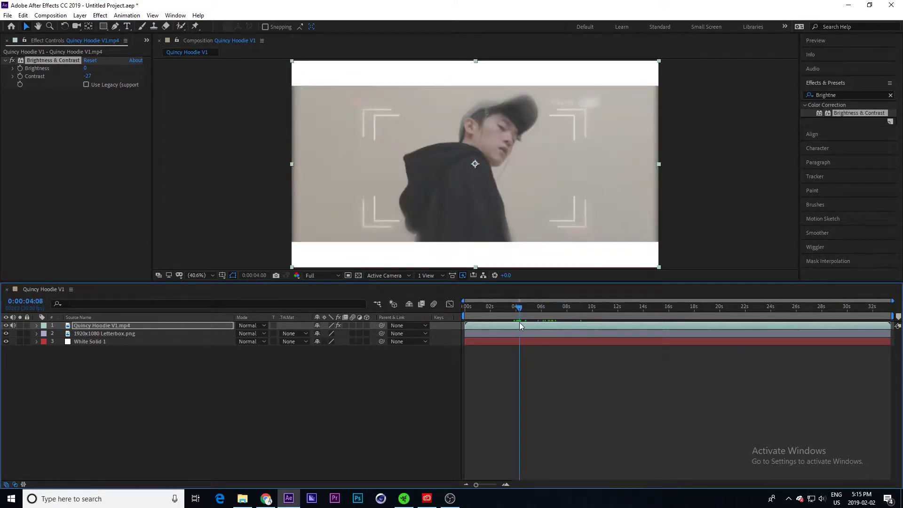
pyautogui.click(520, 326)
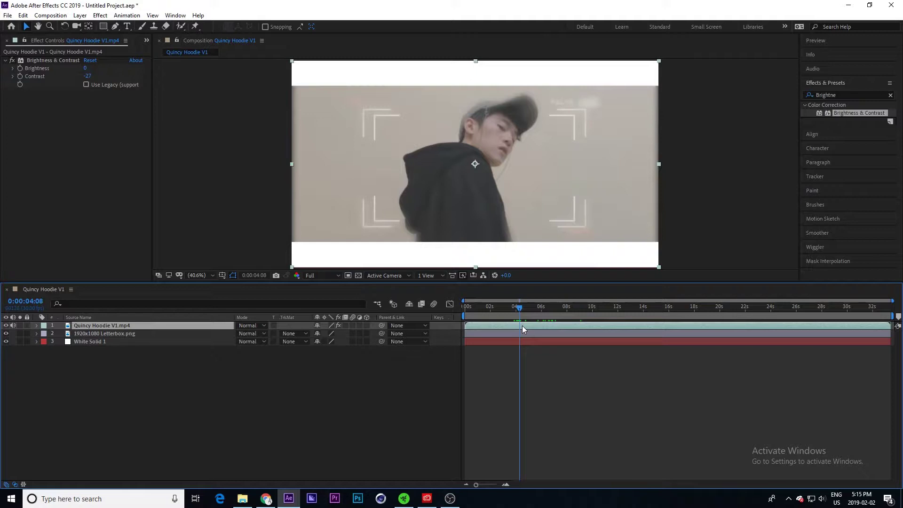
pyautogui.hotkey('ctrl', 'shift', 'd')
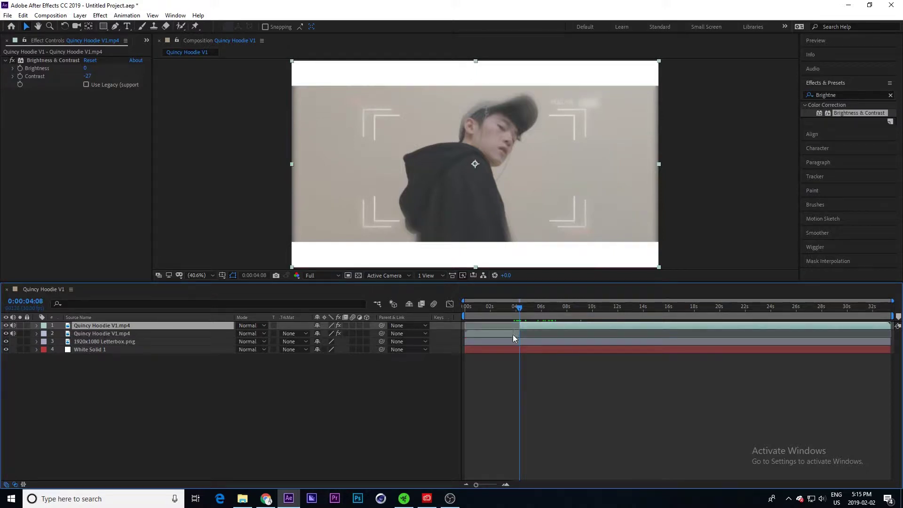
pyautogui.click(513, 333)
pyautogui.press('Delete')
# Cut the remaining Quincy Hoodie footage into short single-shot clips, each on its own layer and staggered in time
pyautogui.click(523, 306)
pyautogui.moveTo(523, 307); pyautogui.dragTo(575, 307)
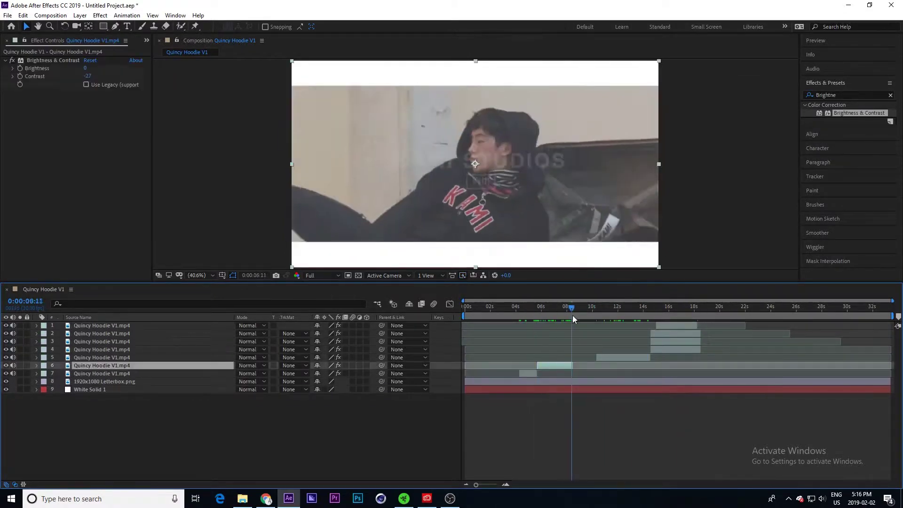
pyautogui.click(698, 349)
pyautogui.click(728, 311)
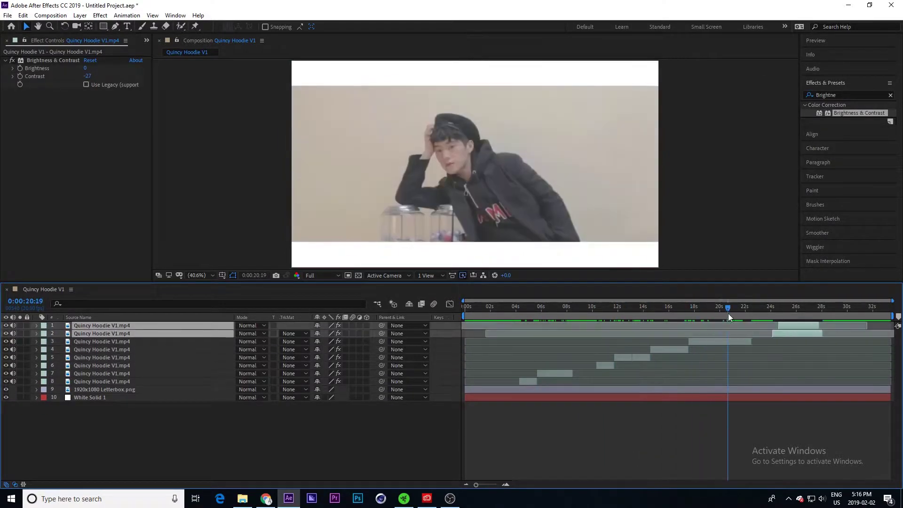
pyautogui.click(808, 323)
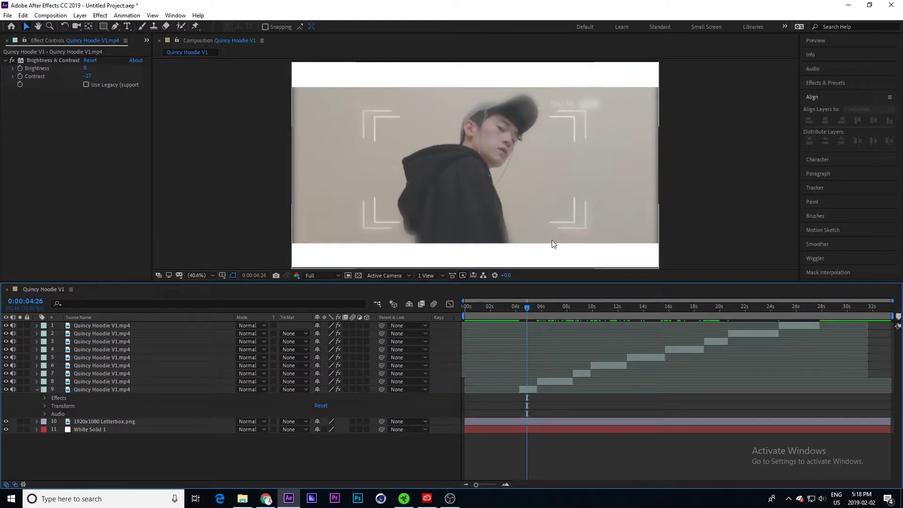
# Go through the trimmed Quincy Hoodie clips from 0:00:06:25 onward and check how the subject is framed in each
pyautogui.click(552, 311)
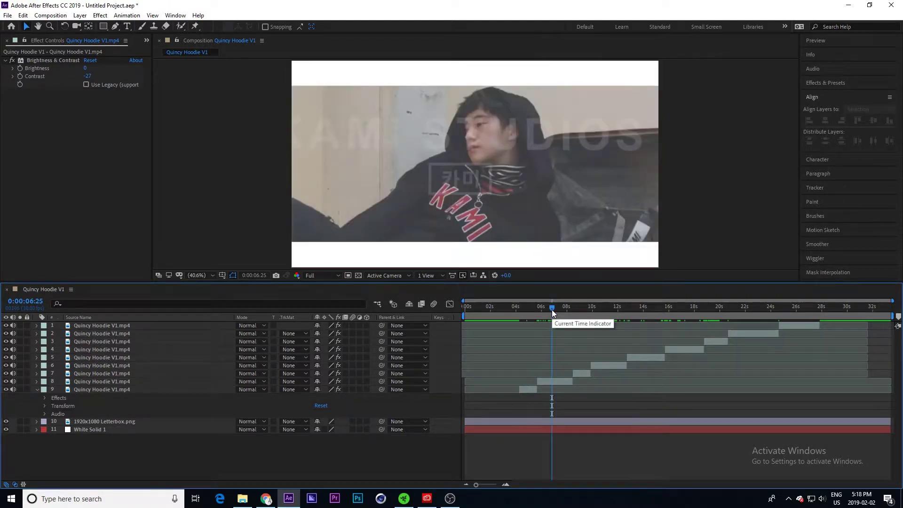
pyautogui.click(583, 309)
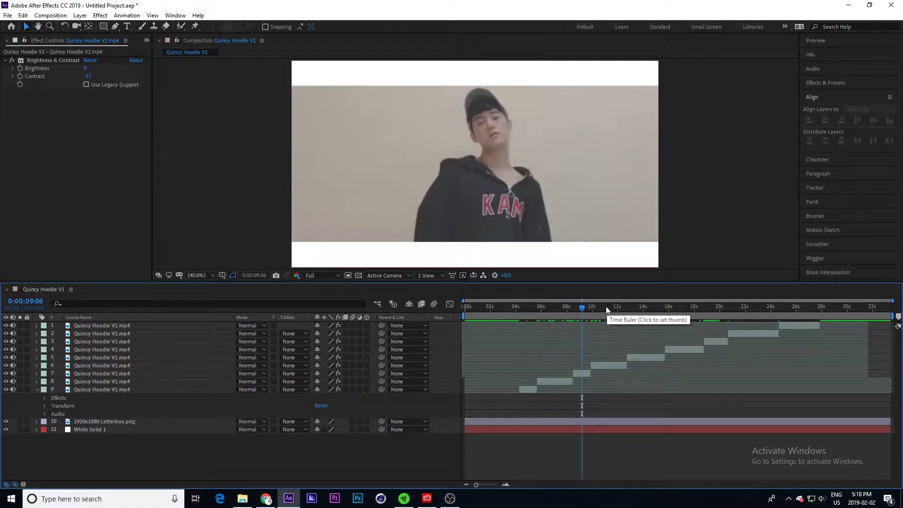
pyautogui.moveTo(606, 306); pyautogui.dragTo(603, 313)
pyautogui.click(613, 370)
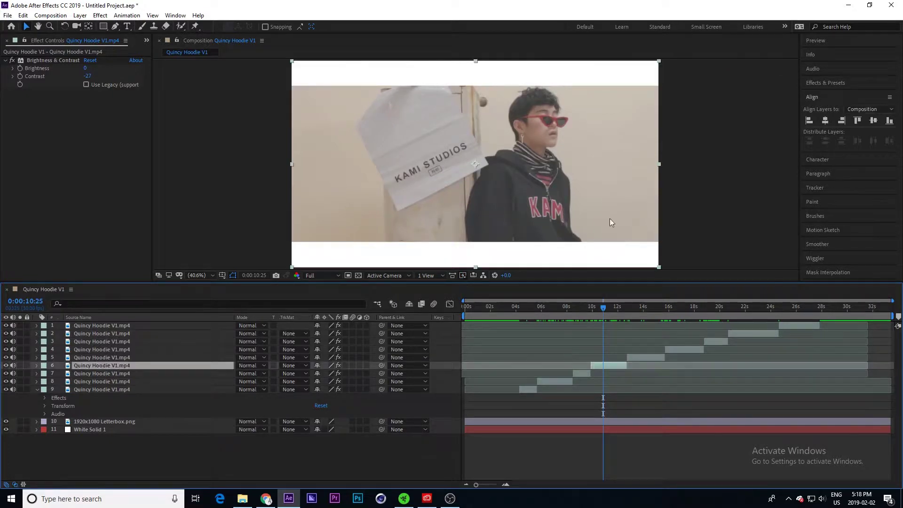
pyautogui.moveTo(600, 198); pyautogui.dragTo(580, 191)
pyautogui.click(642, 310)
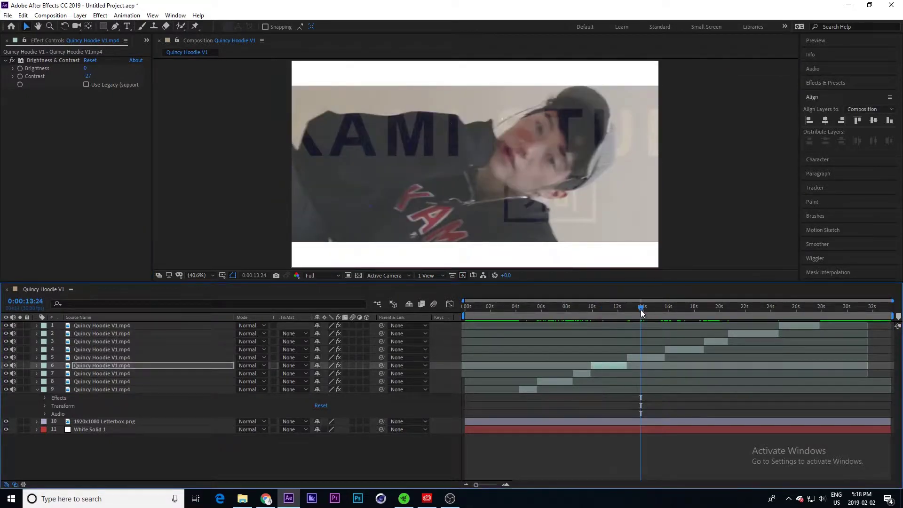
pyautogui.moveTo(643, 313); pyautogui.dragTo(647, 308)
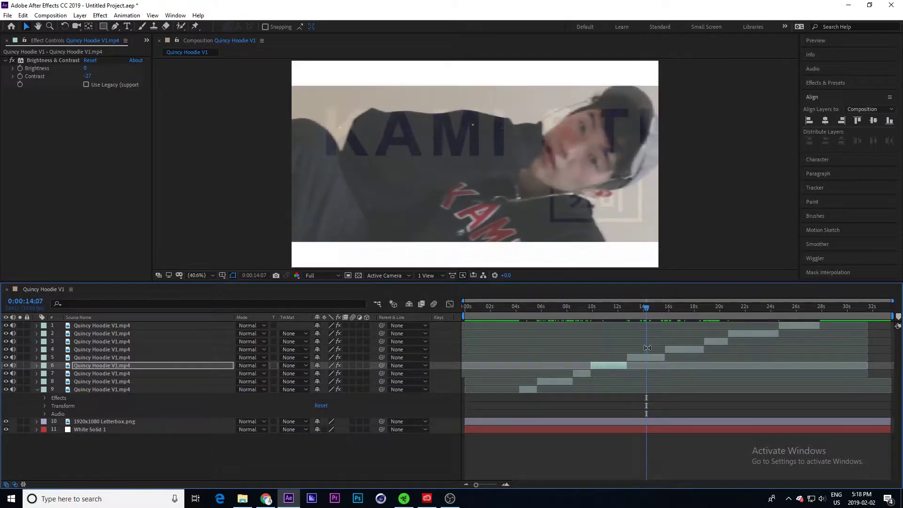
pyautogui.click(650, 356)
pyautogui.moveTo(625, 203); pyautogui.dragTo(581, 211)
pyautogui.moveTo(684, 308); pyautogui.dragTo(796, 308)
# At 0:00:04:28, draw a square mask around the subject on the first clip, layer 9, filling the height between the letterbox bars
pyautogui.click(532, 310)
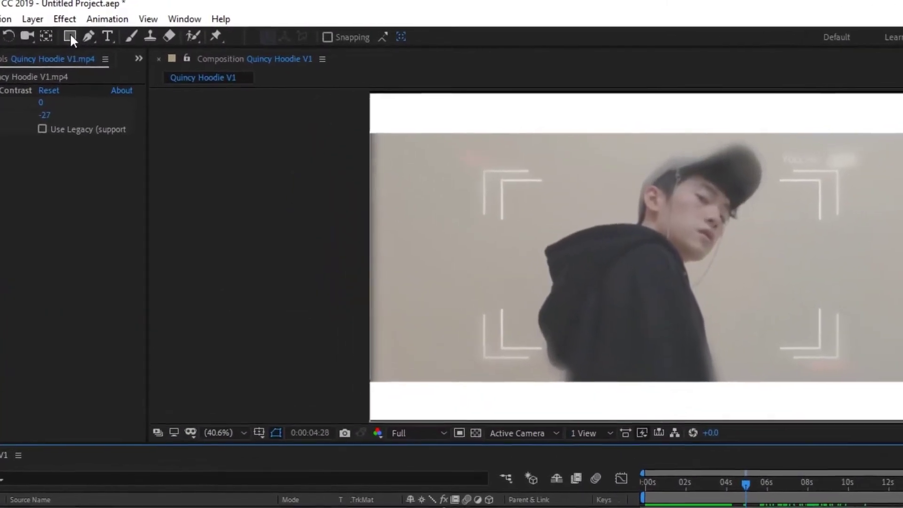
pyautogui.click(76, 34)
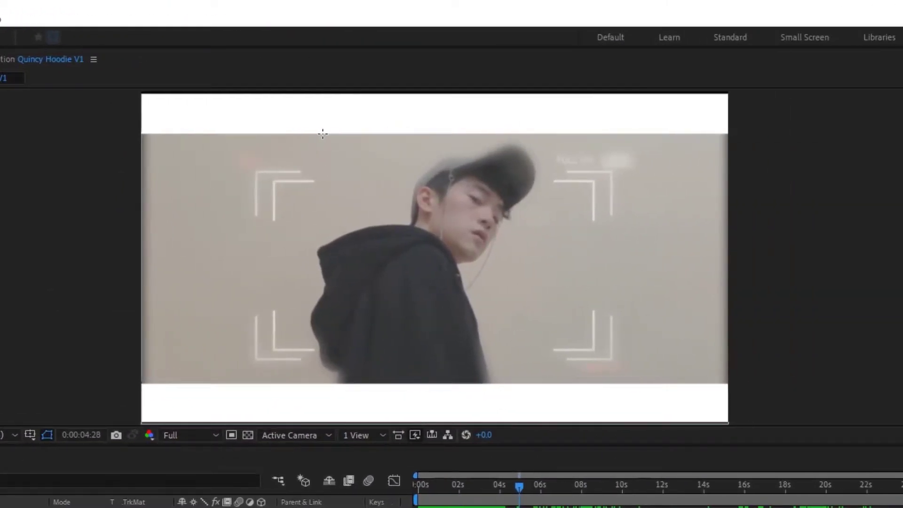
pyautogui.moveTo(310, 134); pyautogui.dragTo(310, 134)
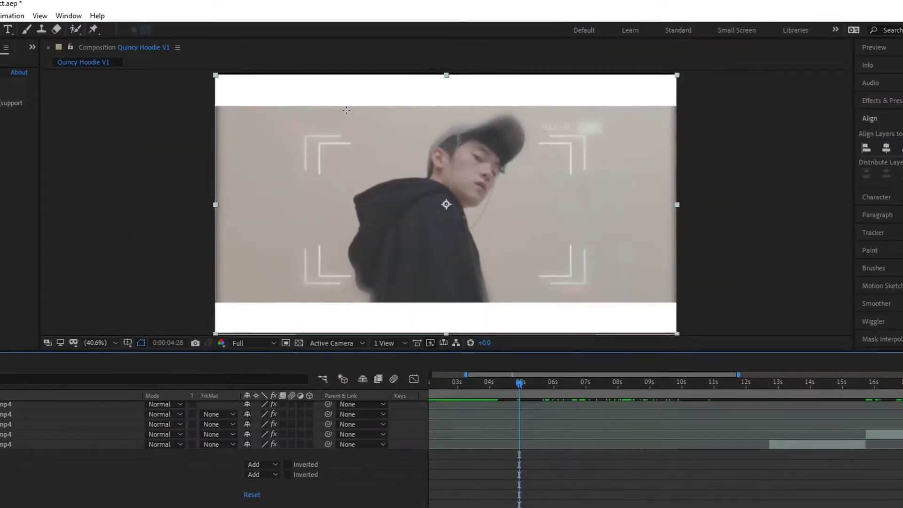
pyautogui.moveTo(349, 103); pyautogui.dragTo(544, 301)
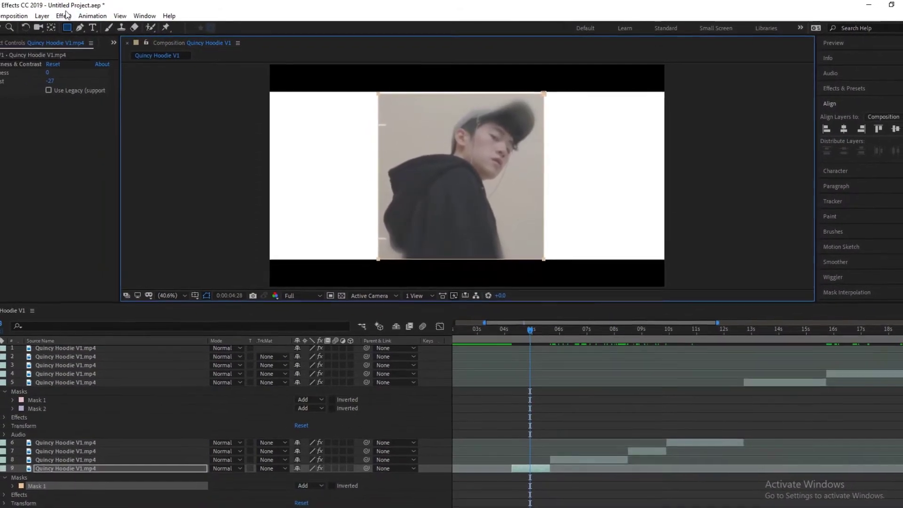
pyautogui.click(0, 28)
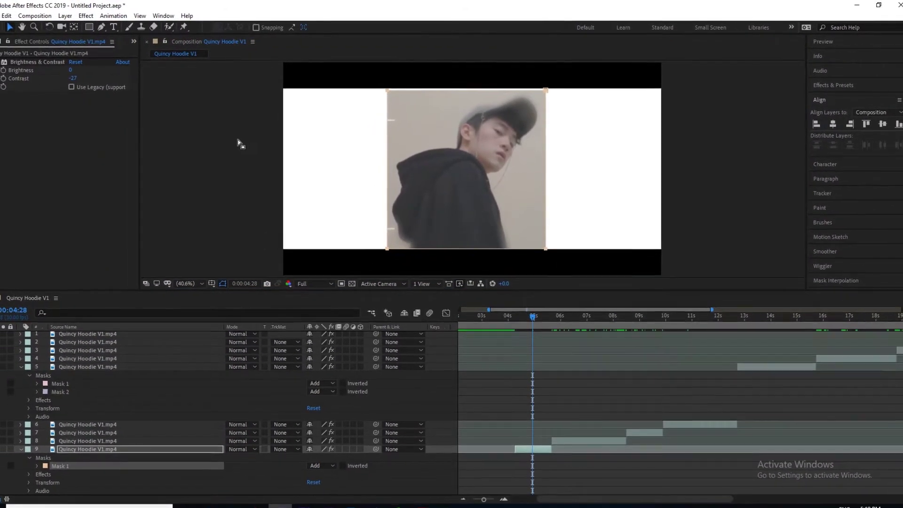
pyautogui.click(248, 140)
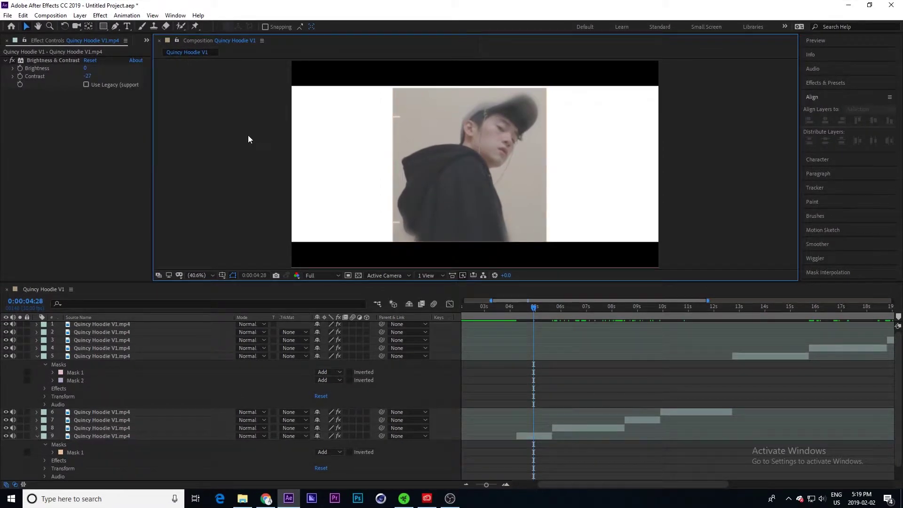
# Copy Mask 1 from layer 9 and paste it onto the layer 8 clip at 0:00:06:26
pyautogui.click(106, 436)
pyautogui.click(74, 453)
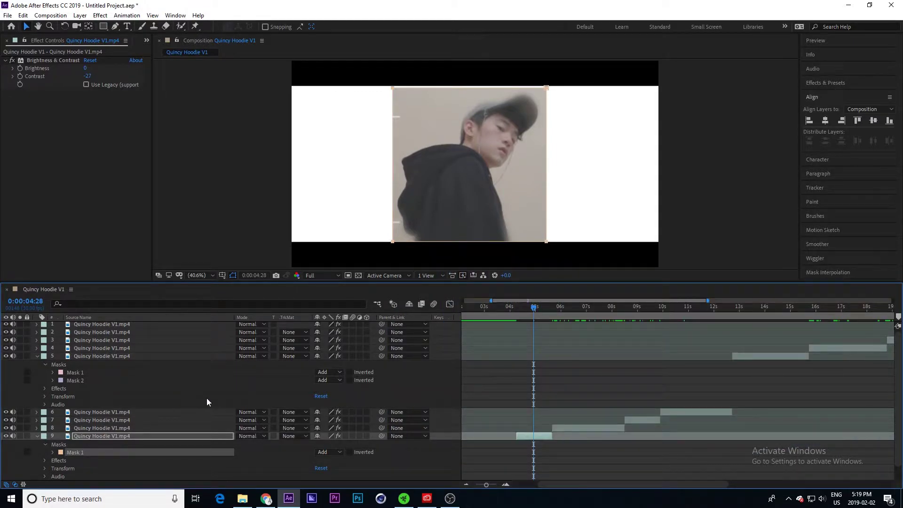
pyautogui.click(583, 313)
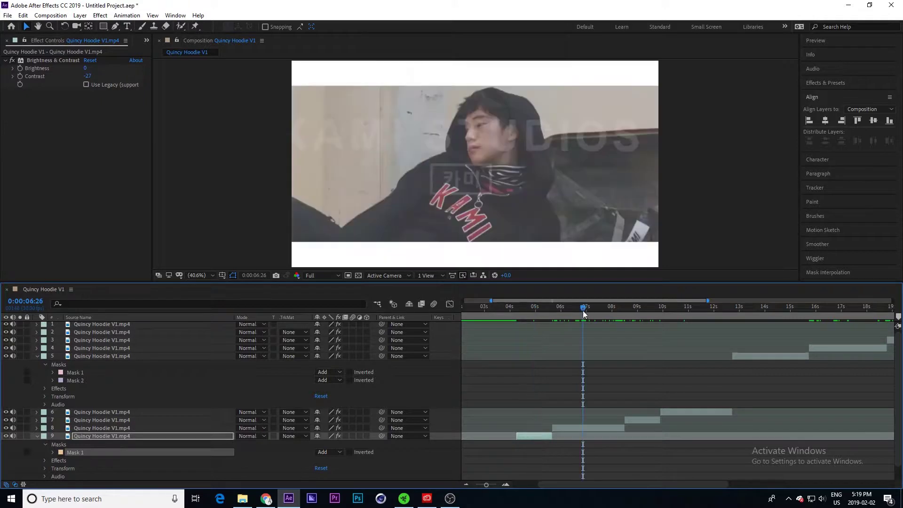
pyautogui.click(593, 429)
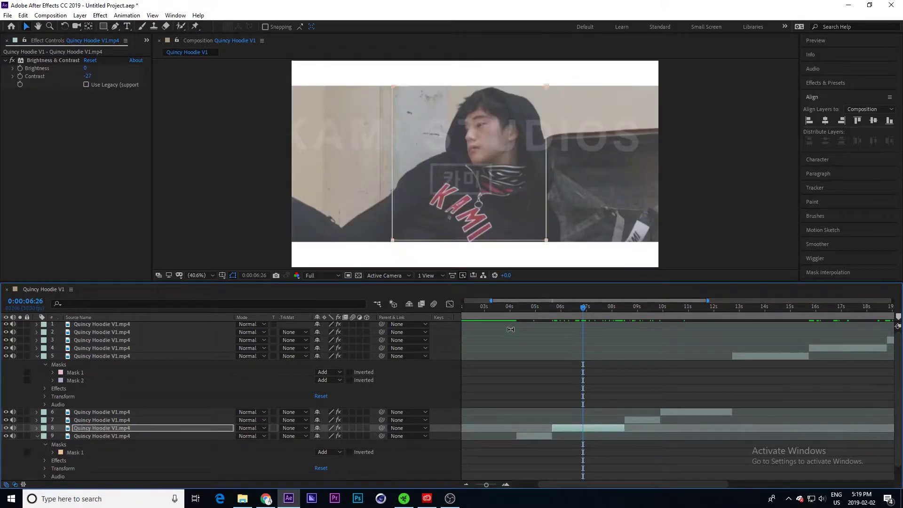
# Paste the same square mask onto the remaining Quincy Hoodie clips, from layer 7 at 0:00:09:01 up to layer 1
pyautogui.click(639, 311)
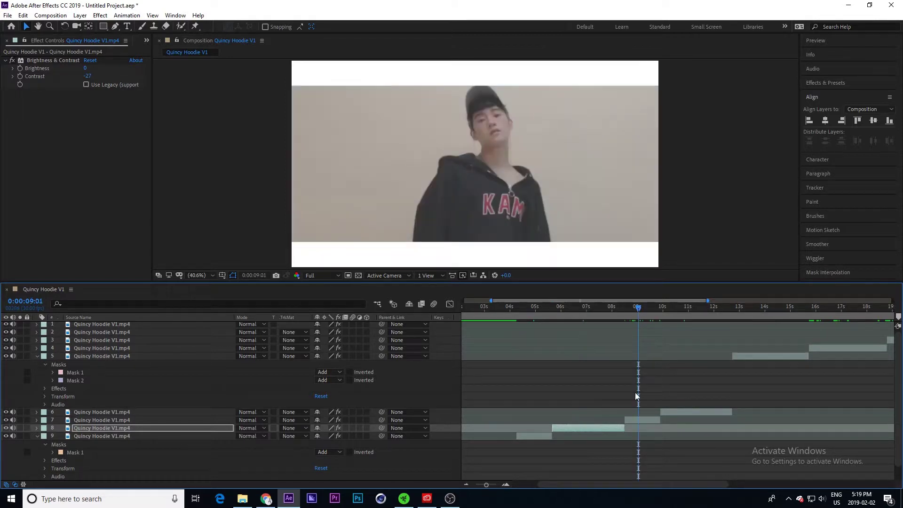
pyautogui.click(647, 421)
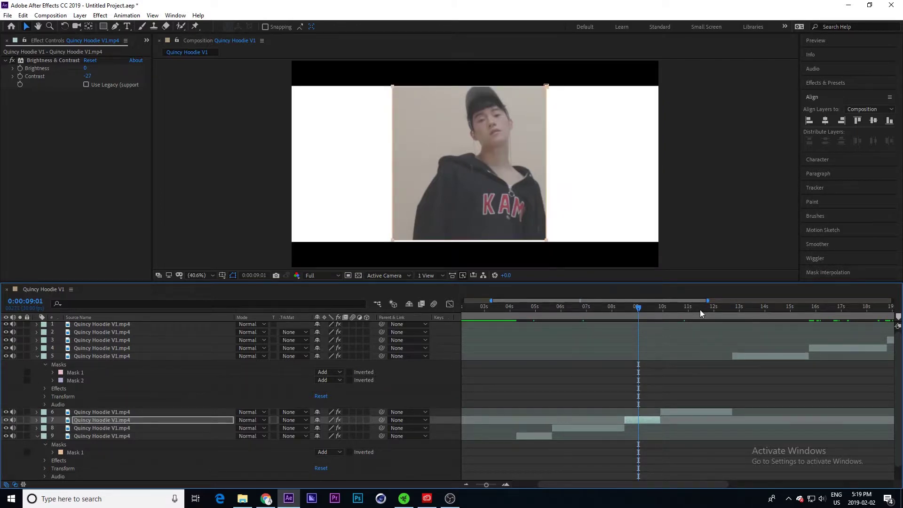
pyautogui.click(700, 309)
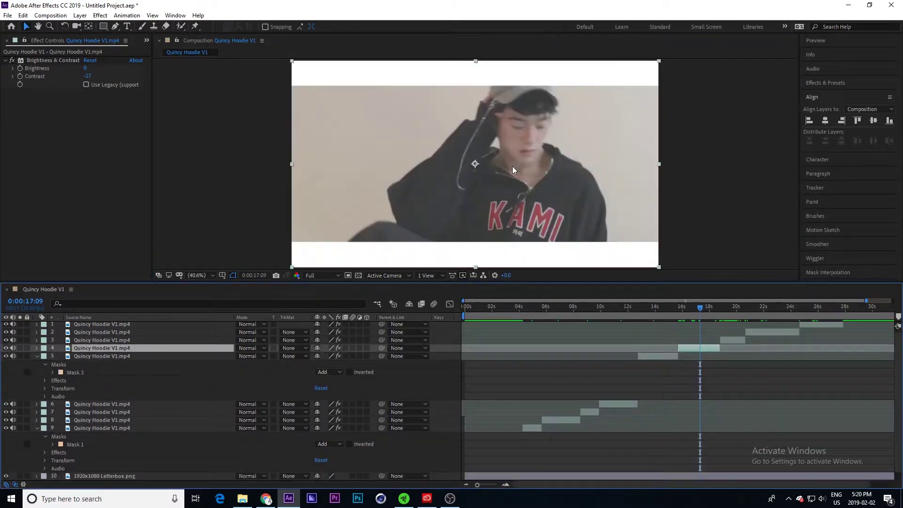
pyautogui.click(772, 307)
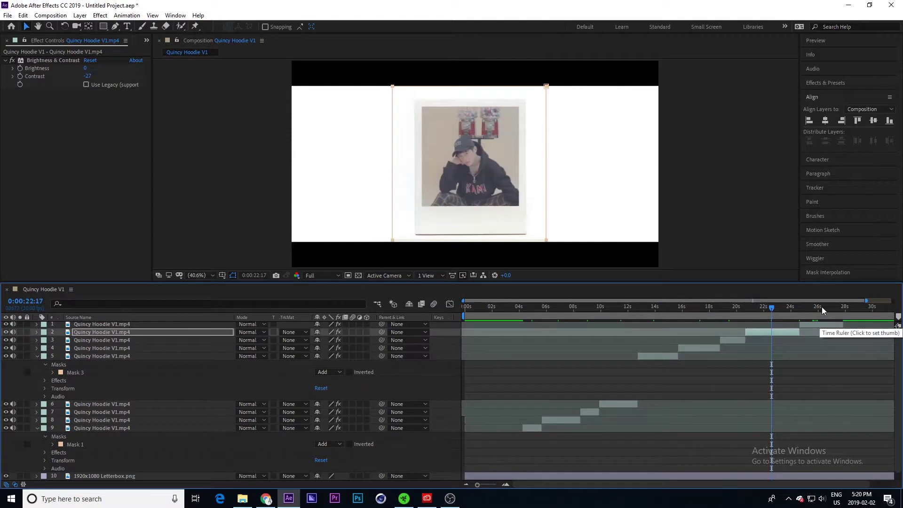
pyautogui.click(822, 307)
# Return the playhead to 0:00:04:25 and select all nine Quincy Hoodie V1.mp4 layers
pyautogui.click(507, 358)
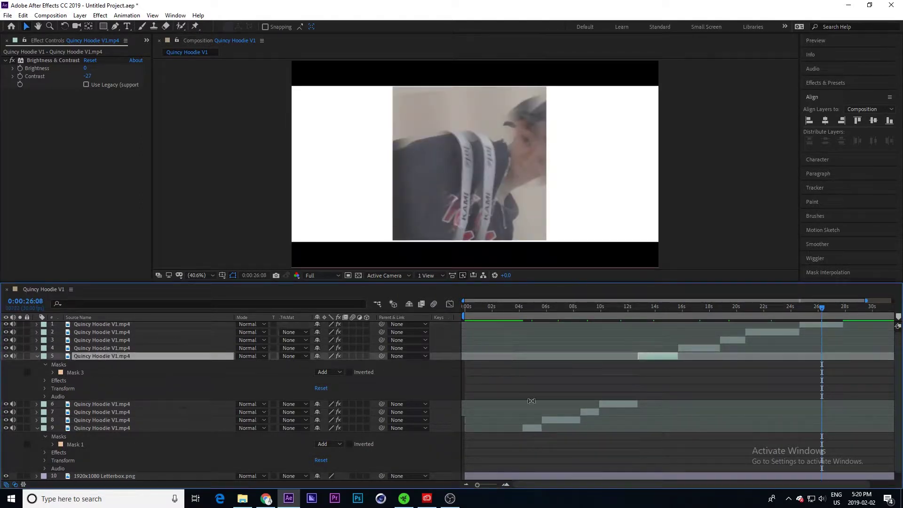
pyautogui.click(531, 402)
pyautogui.moveTo(524, 306); pyautogui.dragTo(533, 427)
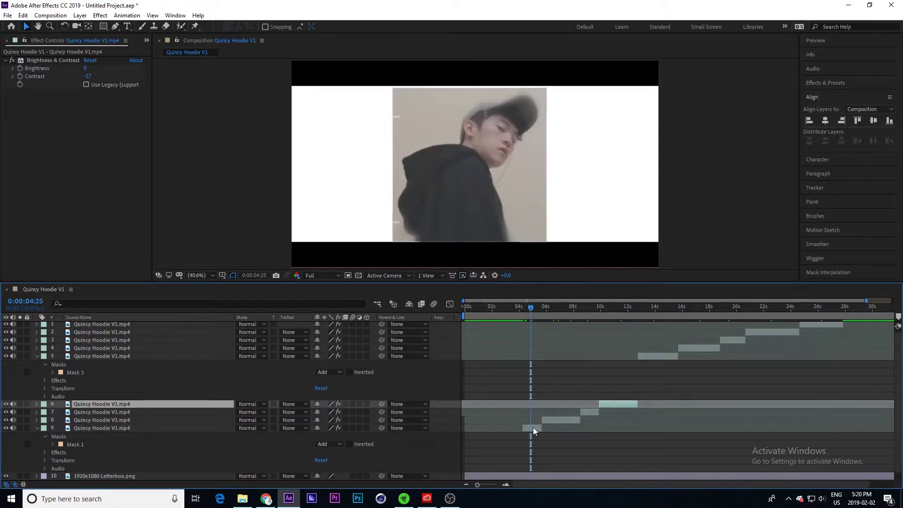
pyautogui.click(532, 428)
pyautogui.scroll(1, 709, 397)
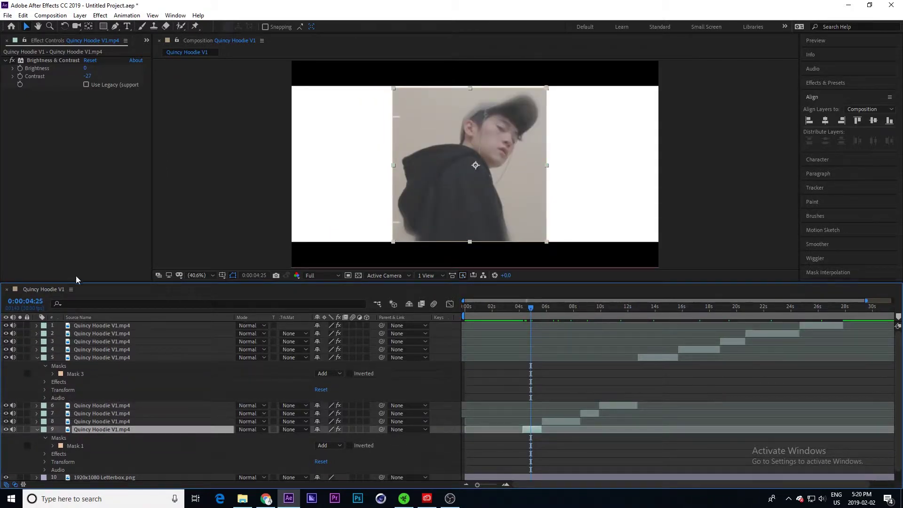
pyautogui.keyDown('shift'); pyautogui.click(111, 328); pyautogui.keyUp('shift')
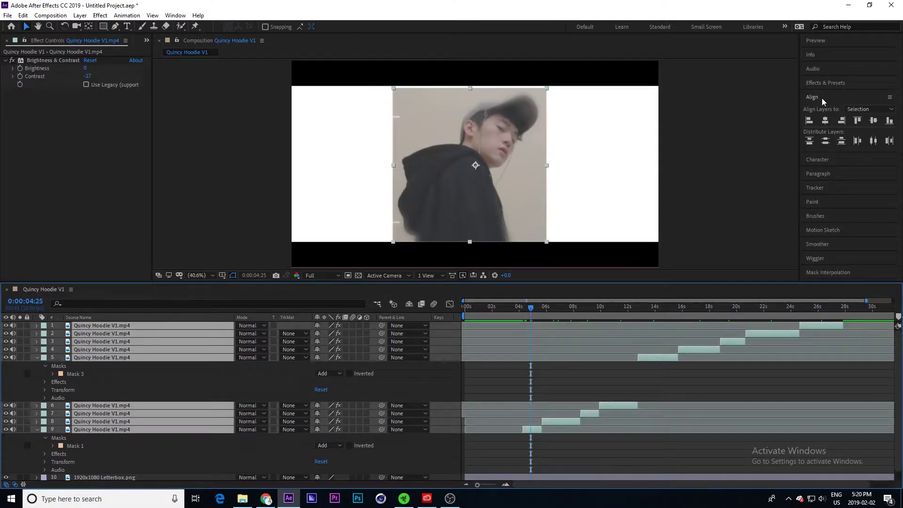
# Set the alignment reference for the nine selected layers to Composition
pyautogui.click(855, 109)
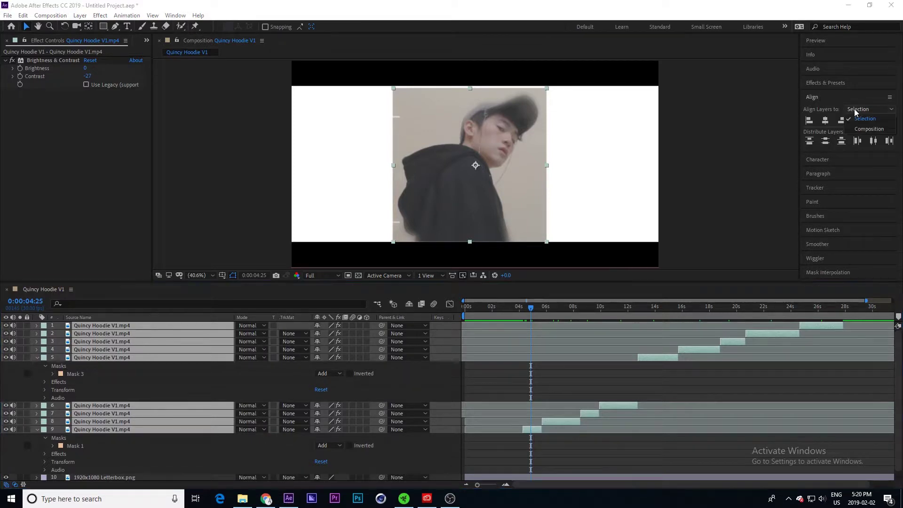
pyautogui.click(857, 119)
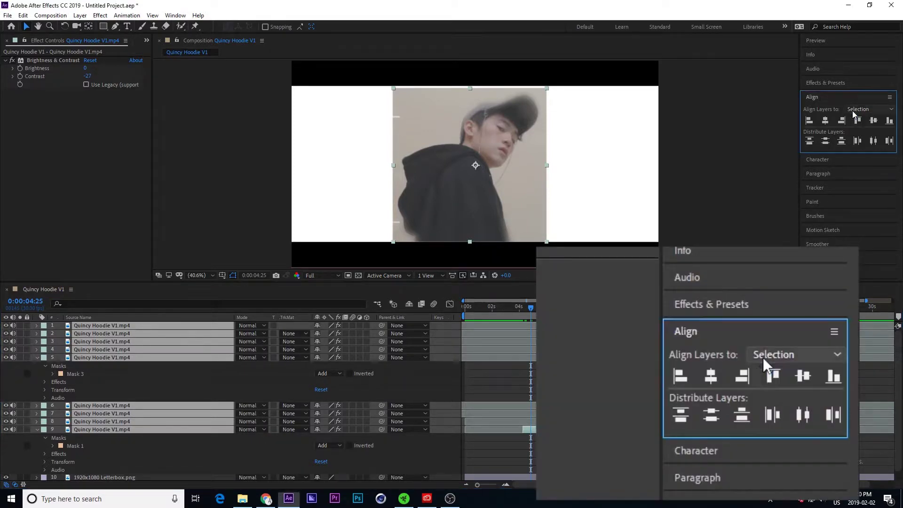
pyautogui.click(852, 111)
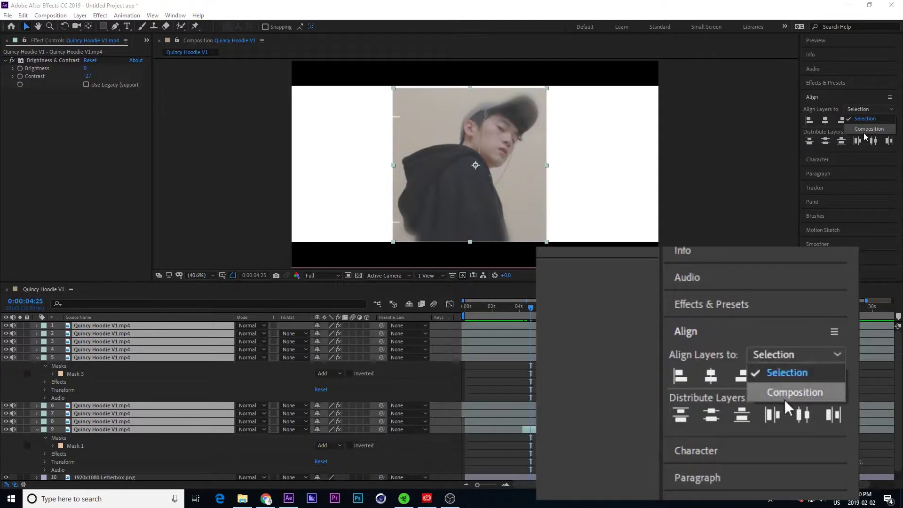
pyautogui.click(861, 129)
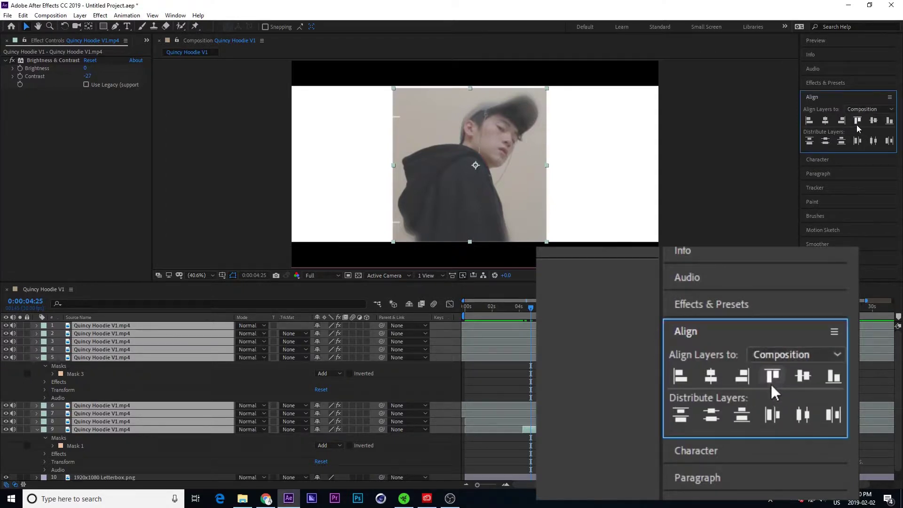
# Centre the nine selected clips horizontally and vertically in the composition and scale them down uniformly to a small square
pyautogui.click(826, 121)
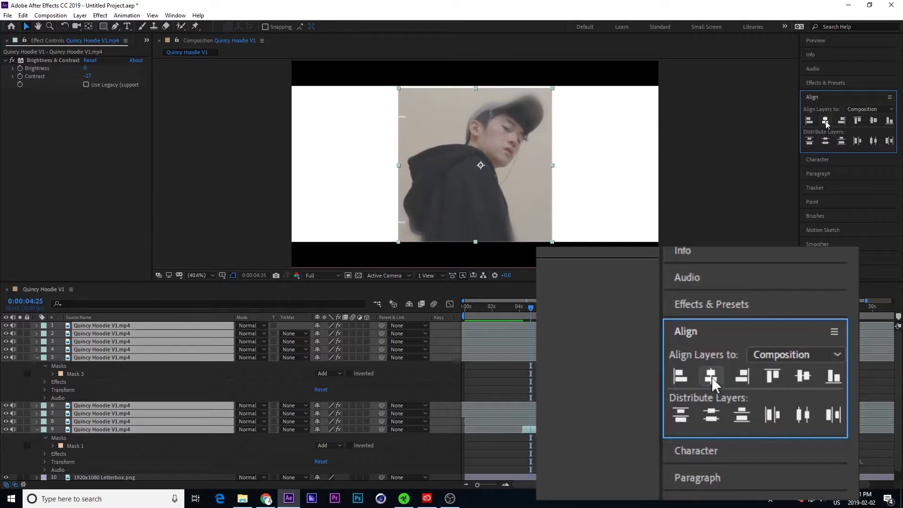
pyautogui.click(875, 122)
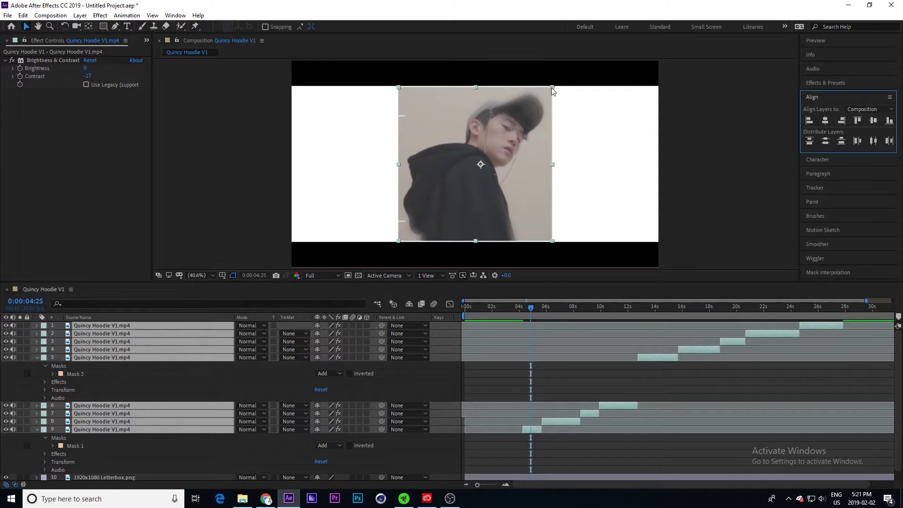
pyautogui.moveTo(552, 88); pyautogui.dragTo(546, 91)
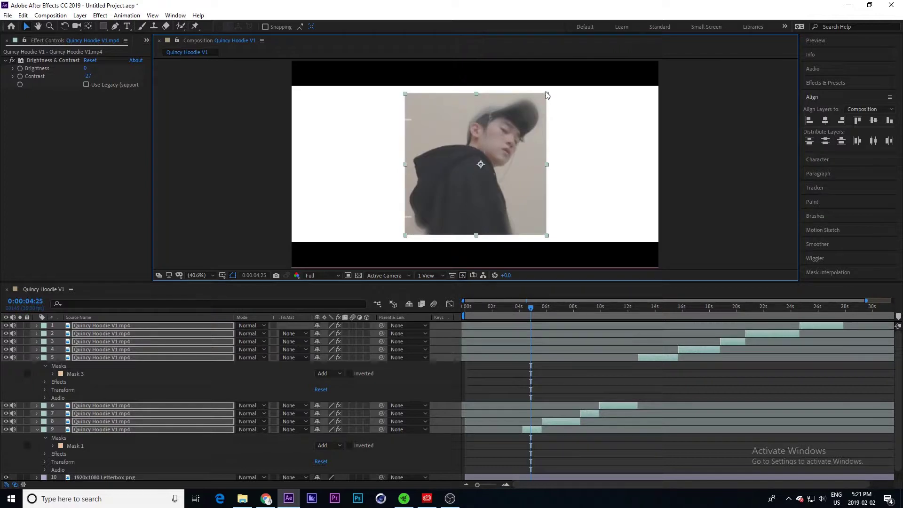
pyautogui.moveTo(546, 92); pyautogui.dragTo(502, 142)
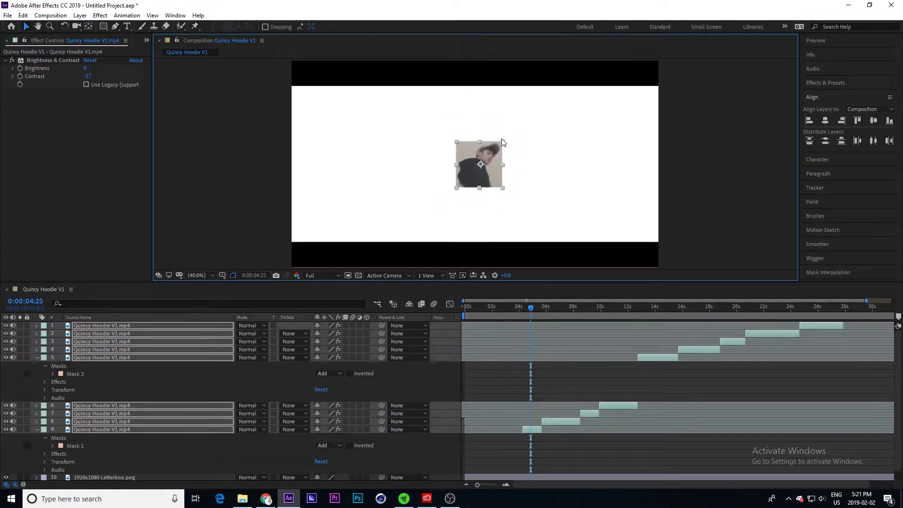
# Shrink the nine clips slightly further to suit the reference video's photo grid and centre them in the composition again
pyautogui.click(264, 499)
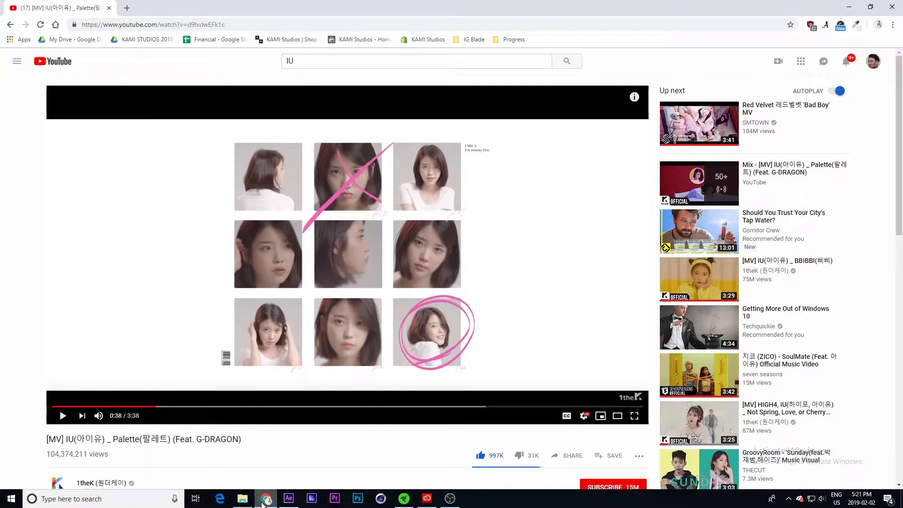
pyautogui.click(262, 501)
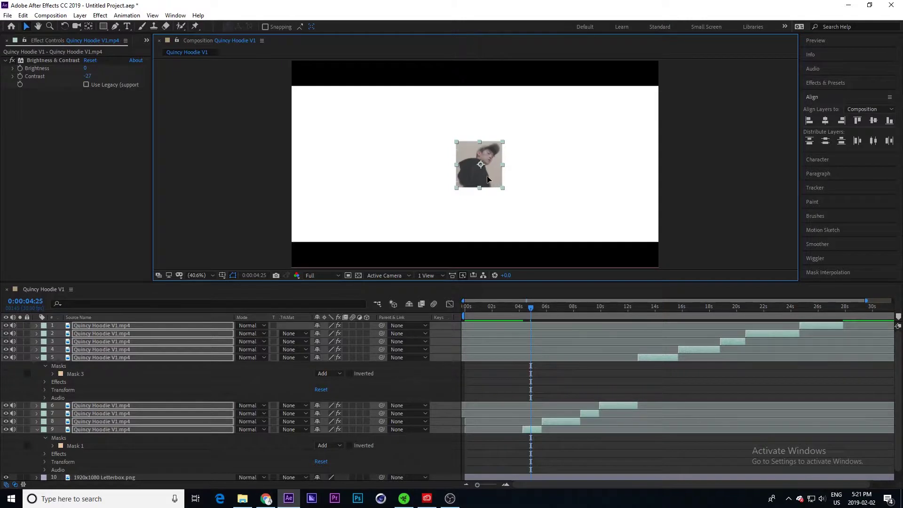
pyautogui.moveTo(495, 175); pyautogui.dragTo(428, 220)
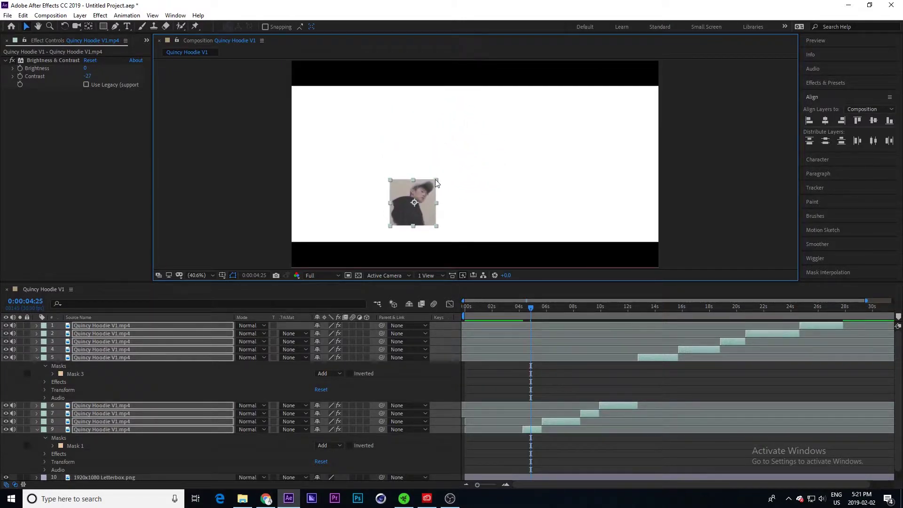
pyautogui.moveTo(437, 179); pyautogui.dragTo(435, 184)
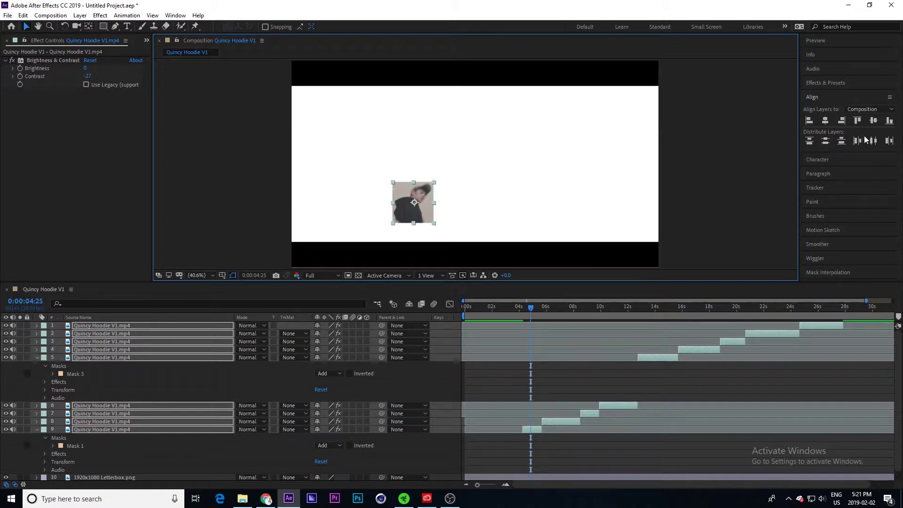
pyautogui.click(826, 122)
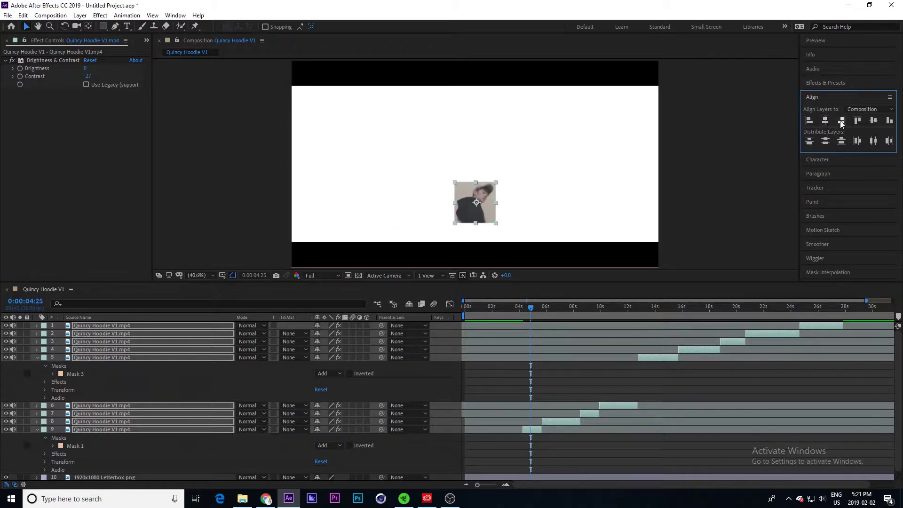
pyautogui.click(873, 122)
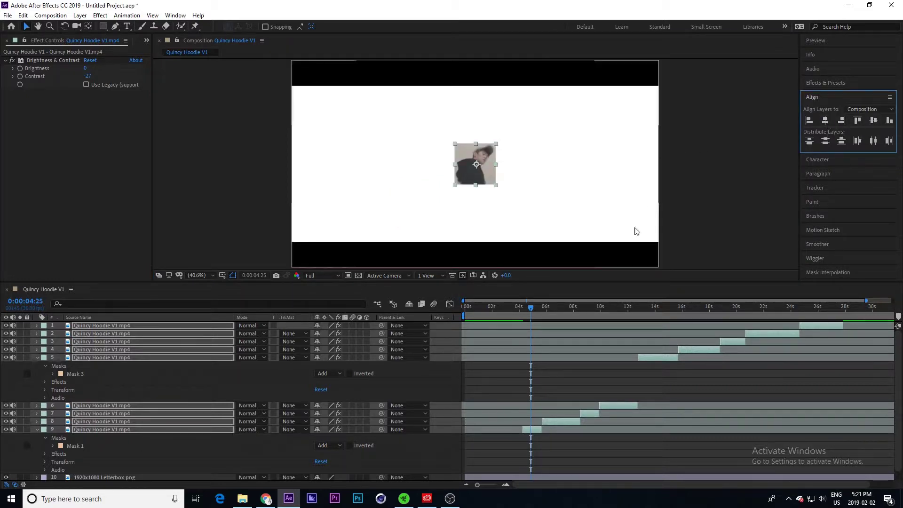
# Shift all nine Quincy Hoodie clips, from layer 9 up to layer 1, to start at 0:00:00:00 and return the playhead there
pyautogui.click(555, 422)
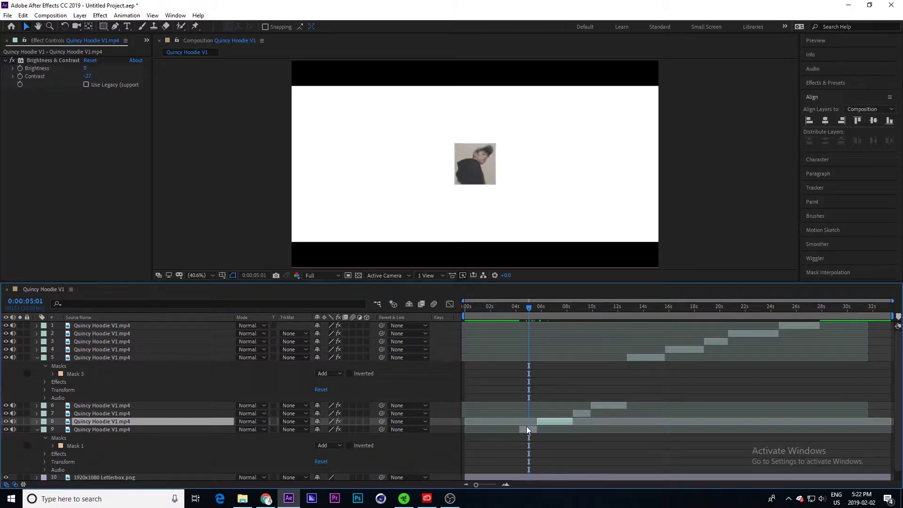
pyautogui.moveTo(527, 427); pyautogui.dragTo(474, 427)
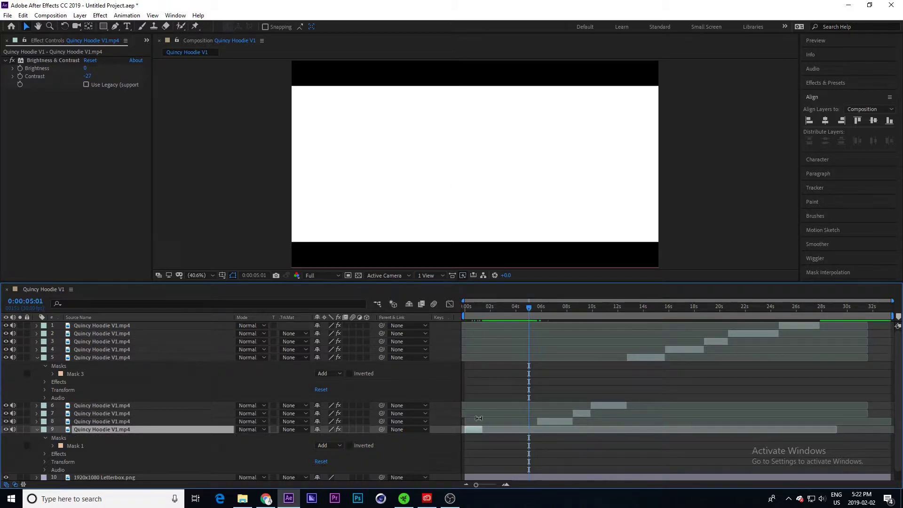
pyautogui.moveTo(548, 423); pyautogui.dragTo(478, 419)
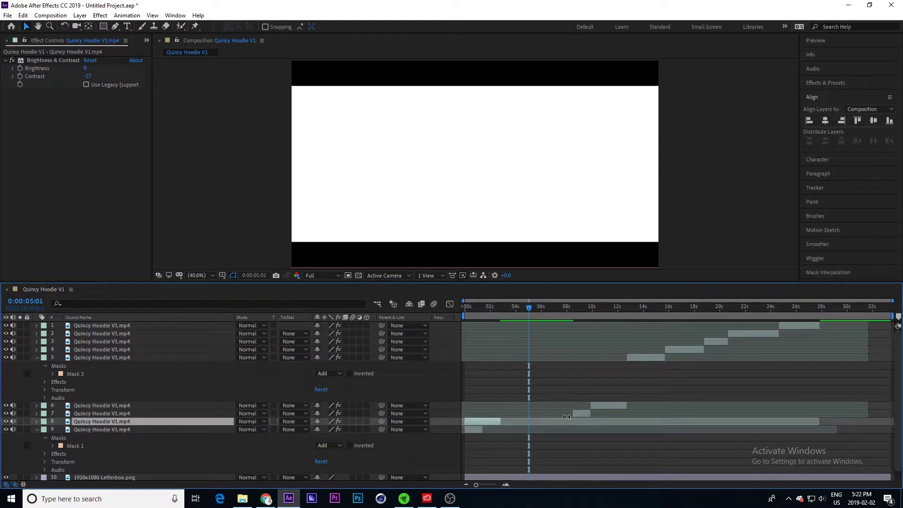
pyautogui.moveTo(580, 413); pyautogui.dragTo(475, 417)
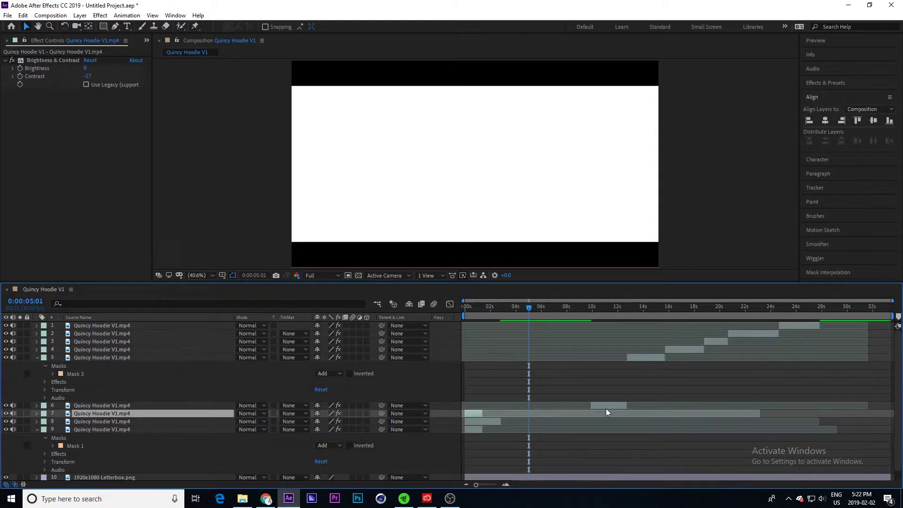
pyautogui.moveTo(602, 405); pyautogui.dragTo(477, 399)
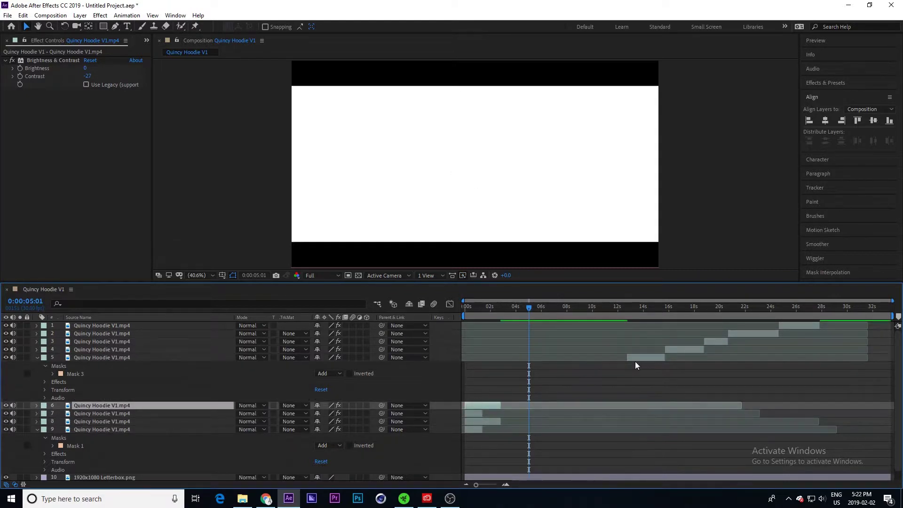
pyautogui.moveTo(636, 358); pyautogui.dragTo(480, 360)
pyautogui.moveTo(688, 349); pyautogui.dragTo(468, 344)
pyautogui.scroll(5, 471, 345)
pyautogui.scroll(-5, 728, 371)
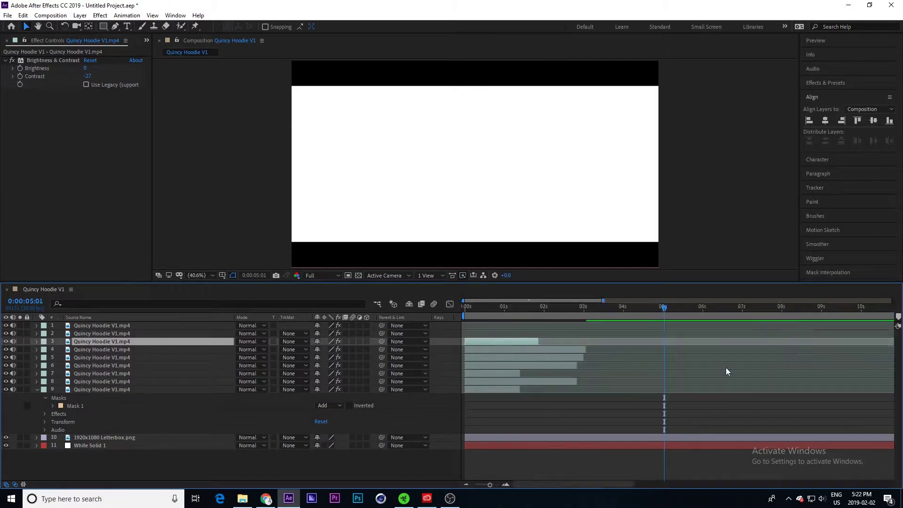
pyautogui.moveTo(751, 334); pyautogui.dragTo(487, 334)
pyautogui.moveTo(800, 325); pyautogui.dragTo(456, 305)
pyautogui.scroll(5, 479, 326)
pyautogui.scroll(-5, 475, 324)
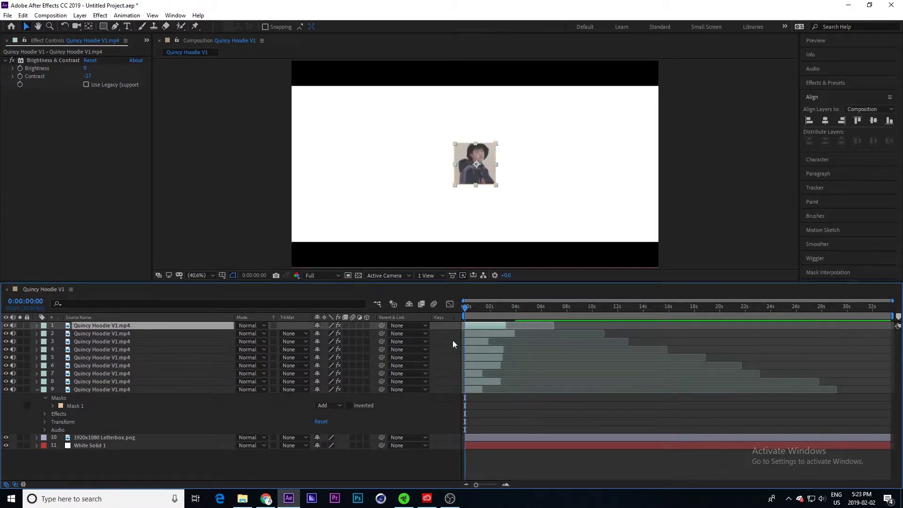
# Move the layer 8 clip horizontally out of the stack to form a box left of the centre one
pyautogui.scroll(5, 468, 337)
pyautogui.moveTo(575, 484); pyautogui.dragTo(572, 484)
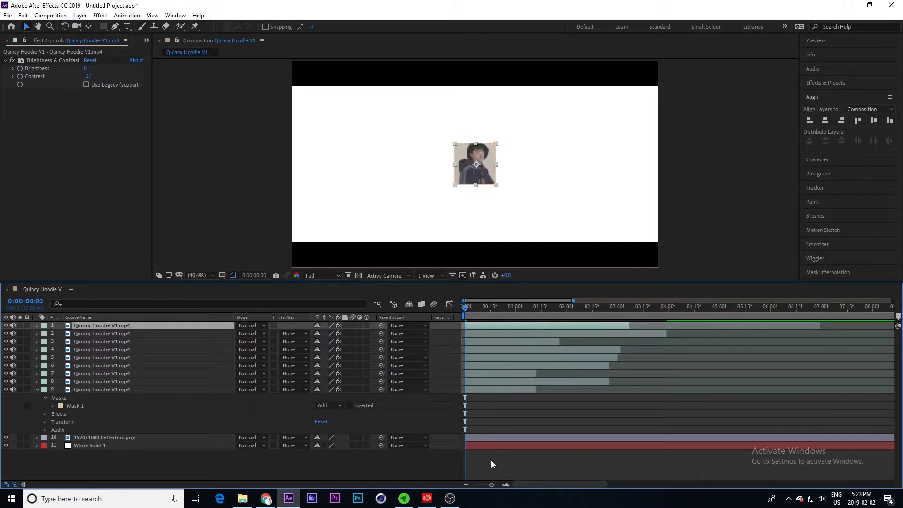
pyautogui.click(488, 390)
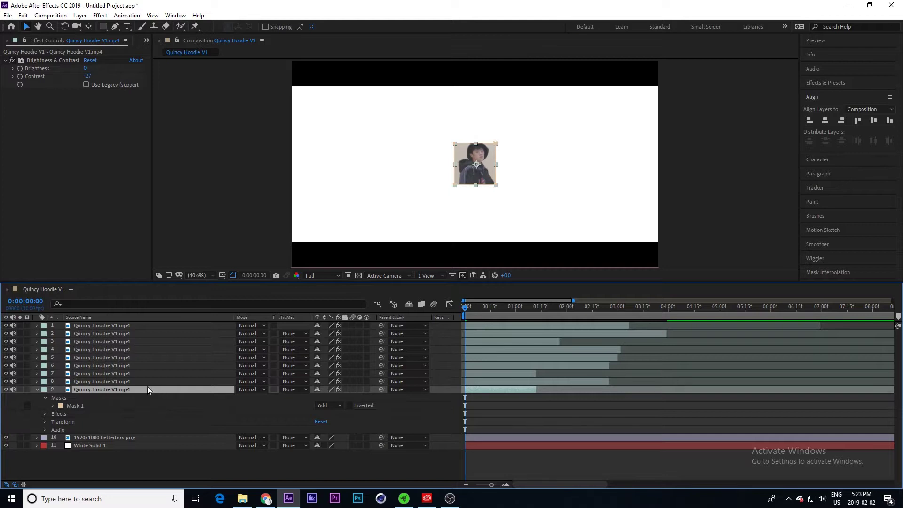
pyautogui.click(112, 383)
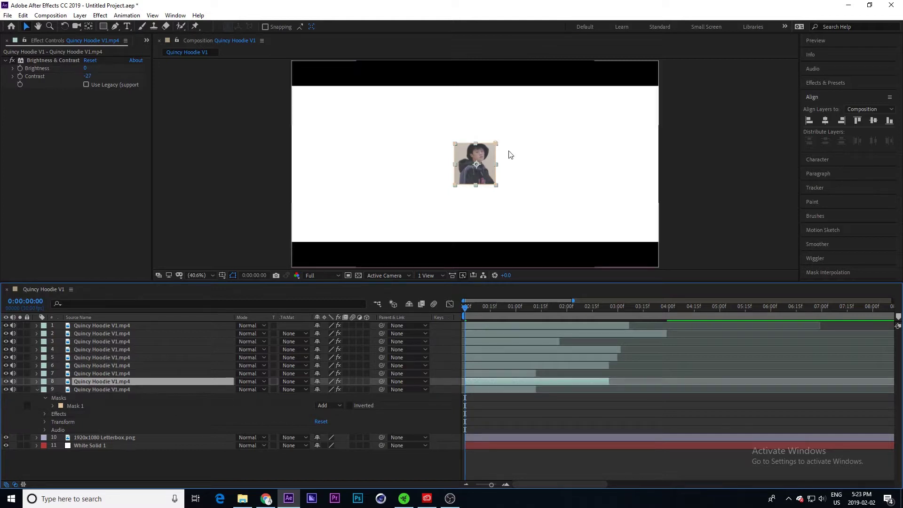
pyautogui.moveTo(489, 174); pyautogui.dragTo(435, 172)
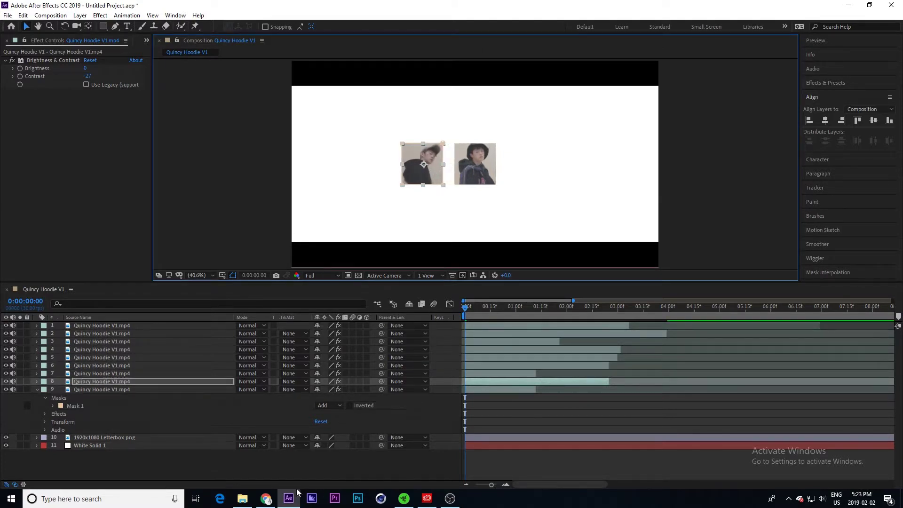
# Check the box spacing in the reference video and nudge the layer 8 clip right to narrow its gap to the centre box
pyautogui.click(266, 498)
pyautogui.click(283, 498)
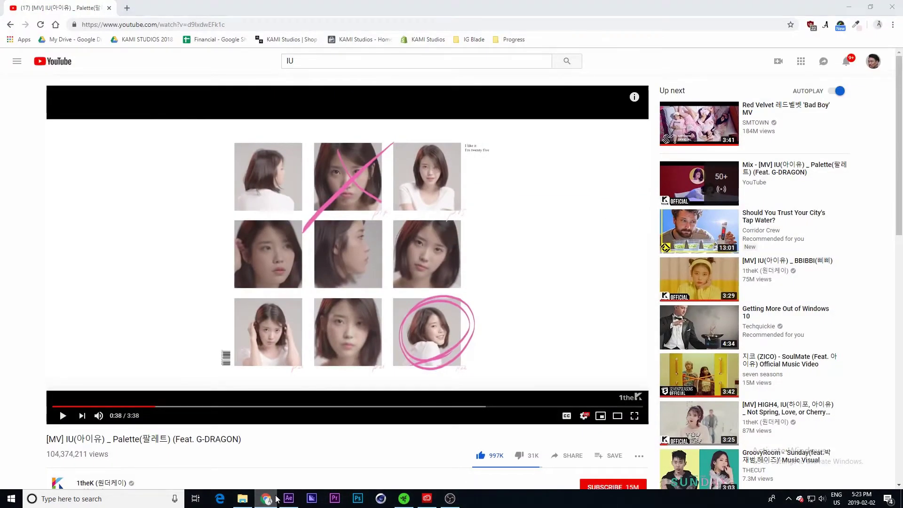
pyautogui.press('Right')
pyautogui.press('Right')
pyautogui.press('Right')
pyautogui.press('Right')
pyautogui.press('Right')
pyautogui.press('Right')
pyautogui.press('Right')
pyautogui.press('Right')
pyautogui.press('Right')
pyautogui.press('Right')
pyautogui.press('Right')
pyautogui.press('Right')
pyautogui.press('Right')
pyautogui.press('Right')
pyautogui.press('Right')
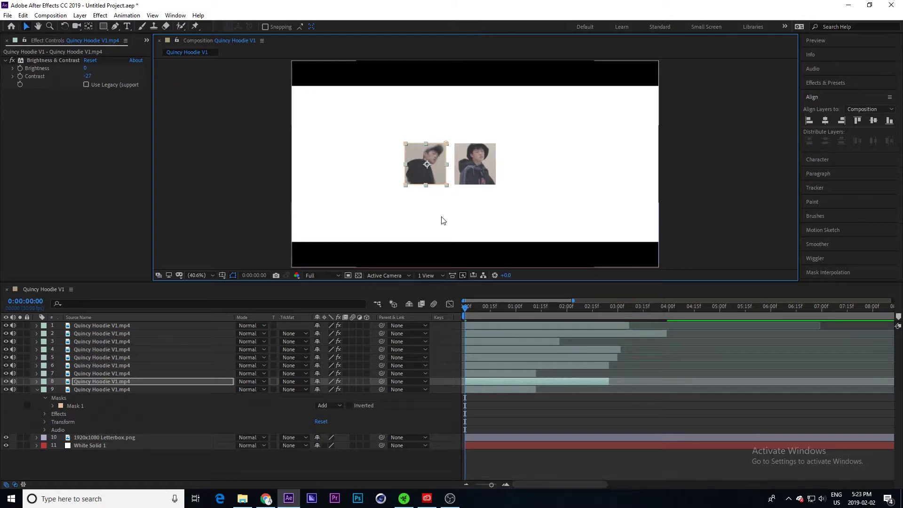
# Compare the two boxes' spacing with the reference grid in the music video and return to the composition view
pyautogui.click(266, 499)
pyautogui.click(266, 499)
pyautogui.doubleClick(366, 425)
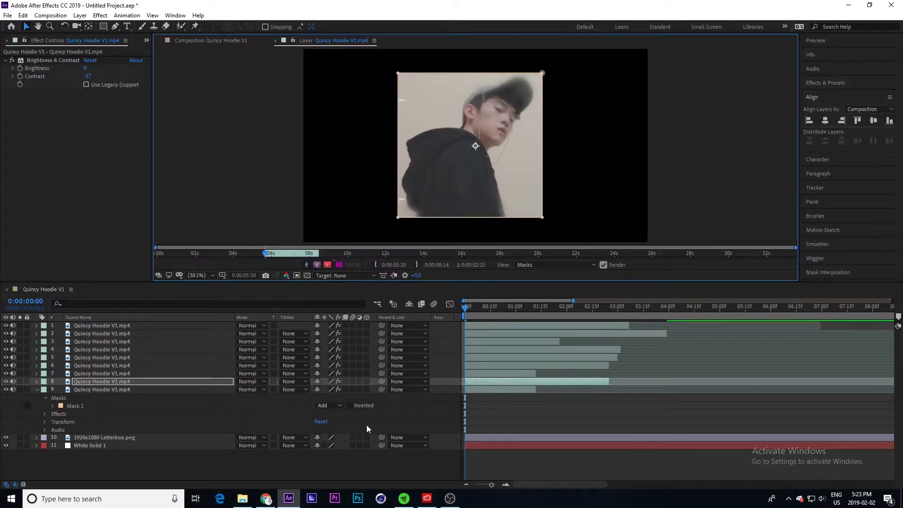
pyautogui.click(207, 40)
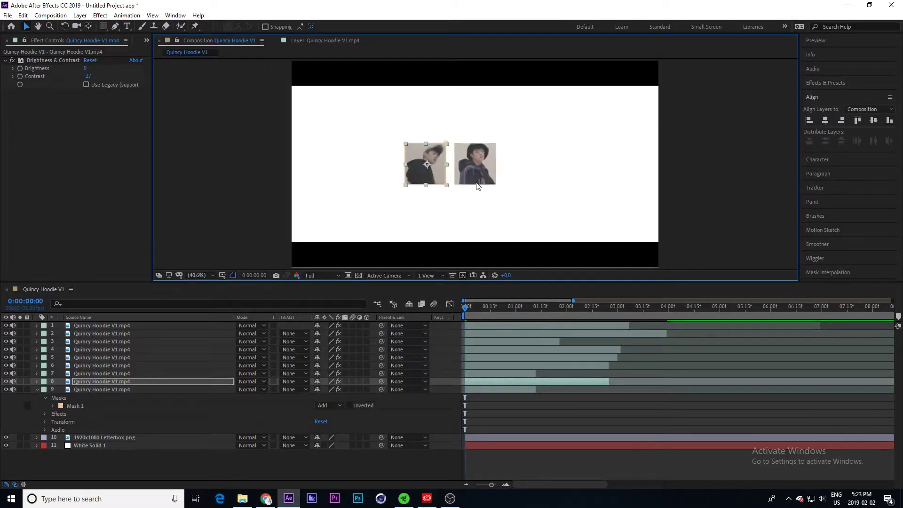
pyautogui.click(444, 178)
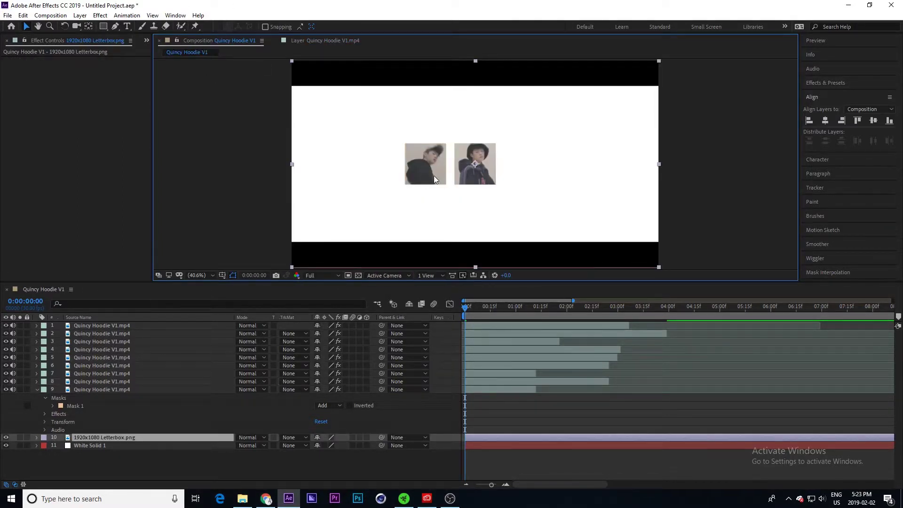
# Move the layer 7 clip horizontally out of the stack to form a box right of the centre one
pyautogui.click(115, 382)
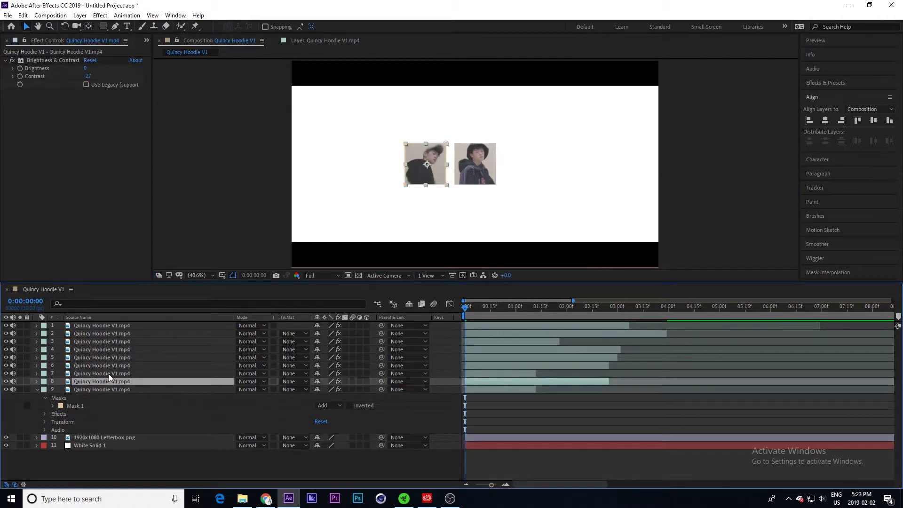
pyautogui.click(109, 374)
pyautogui.click(489, 179)
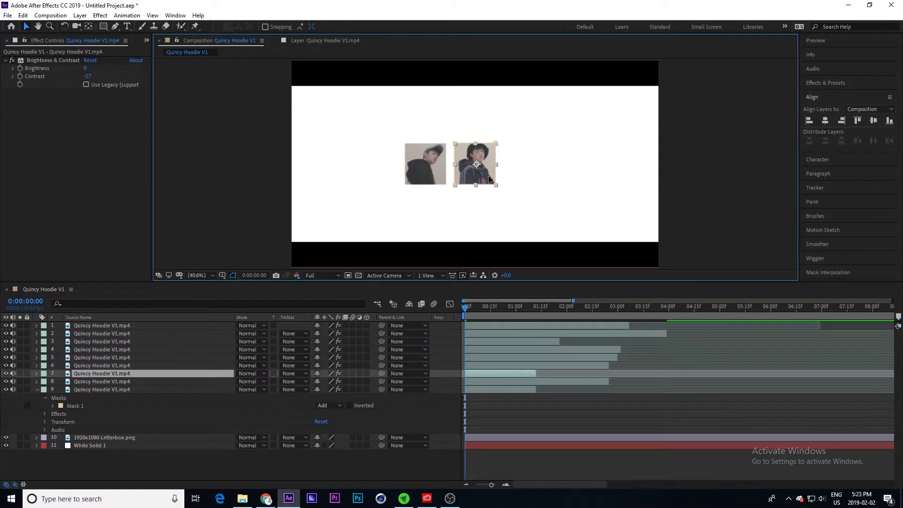
pyautogui.moveTo(489, 179); pyautogui.dragTo(540, 182)
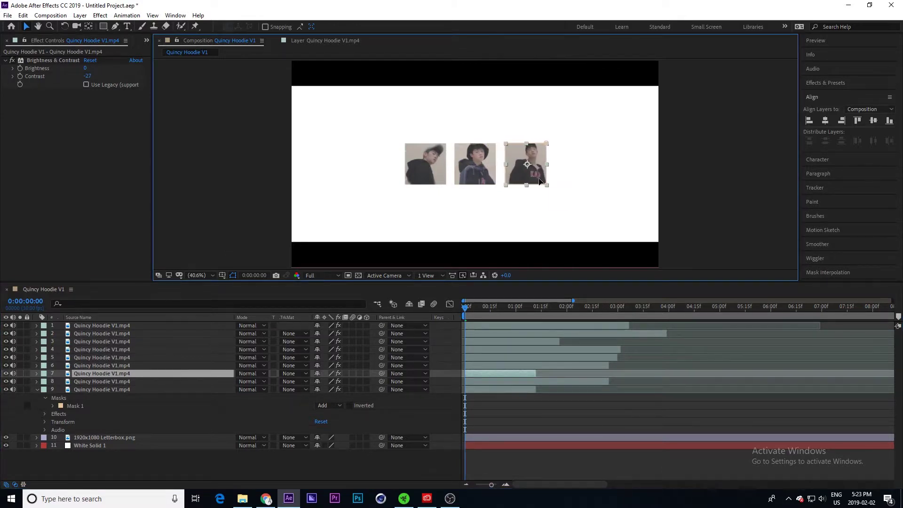
pyautogui.click(562, 186)
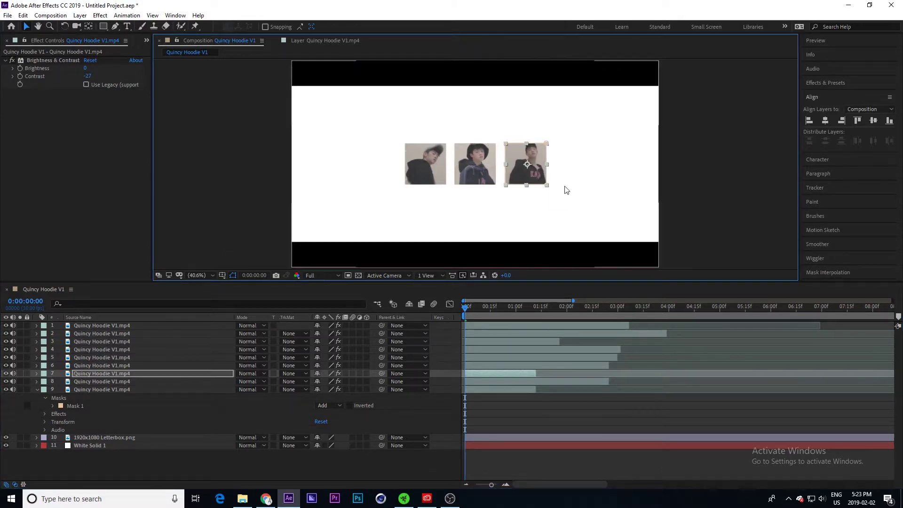
# Nudge the layer 7 clip left until its gap to the centre box matches the gap on the other side
pyautogui.click(509, 374)
pyautogui.press('Left')
pyautogui.press('Left')
pyautogui.press('Left')
pyautogui.press('Left')
pyautogui.press('Left')
pyautogui.press('Left')
pyautogui.press('Left')
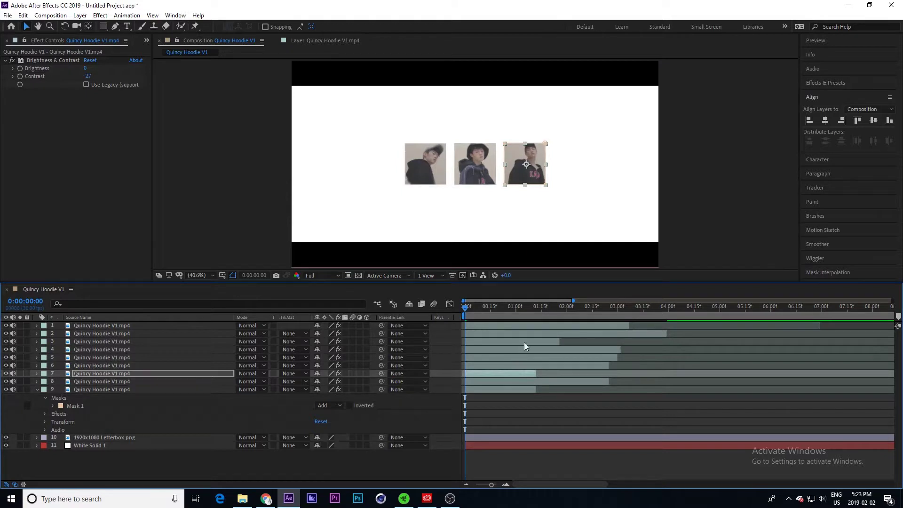
pyautogui.click(593, 182)
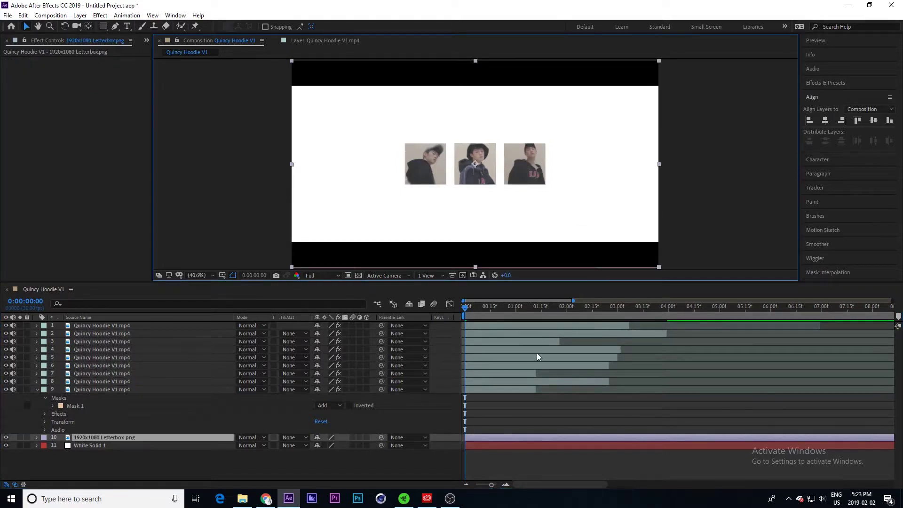
pyautogui.click(511, 372)
pyautogui.press('Left')
pyautogui.click(567, 233)
pyautogui.click(494, 376)
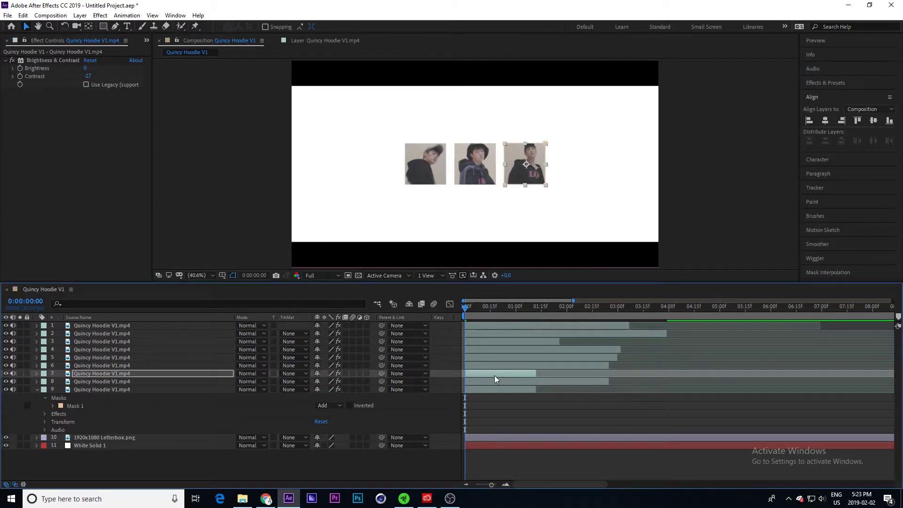
pyautogui.click(604, 234)
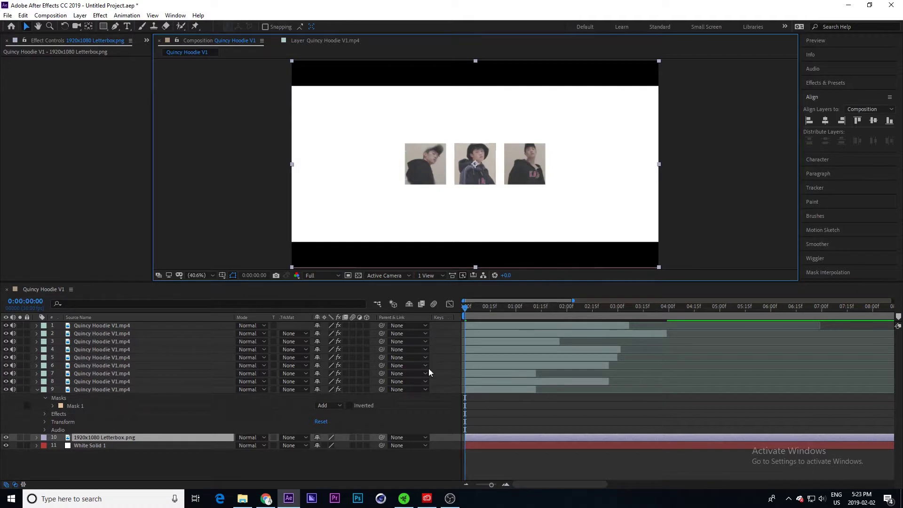
pyautogui.click(118, 374)
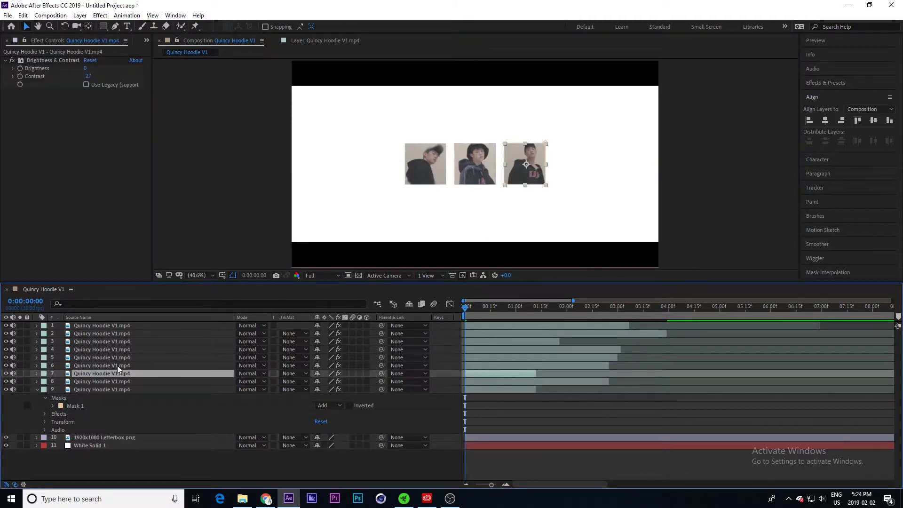
# Move the stacked clips of layers 4 to 6 straight down together to sit below the centre box
pyautogui.click(117, 366)
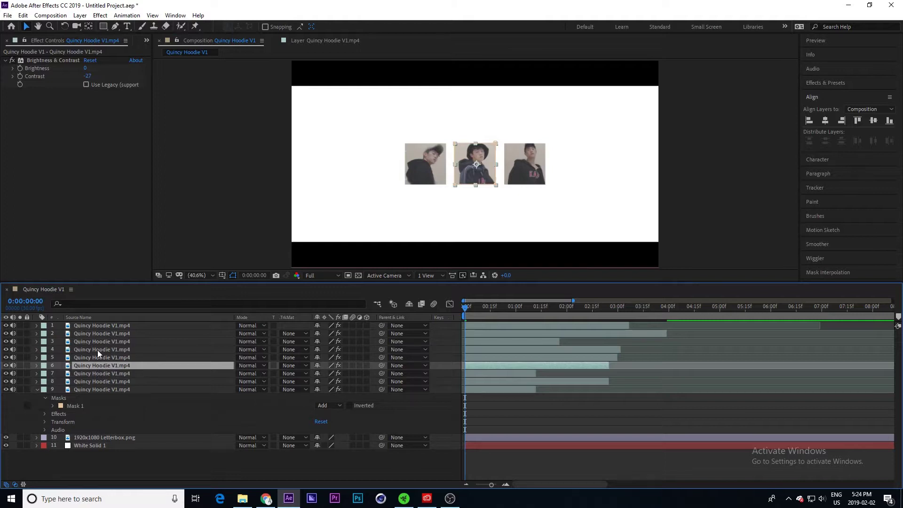
pyautogui.keyDown('shift'); pyautogui.click(97, 350); pyautogui.keyUp('shift')
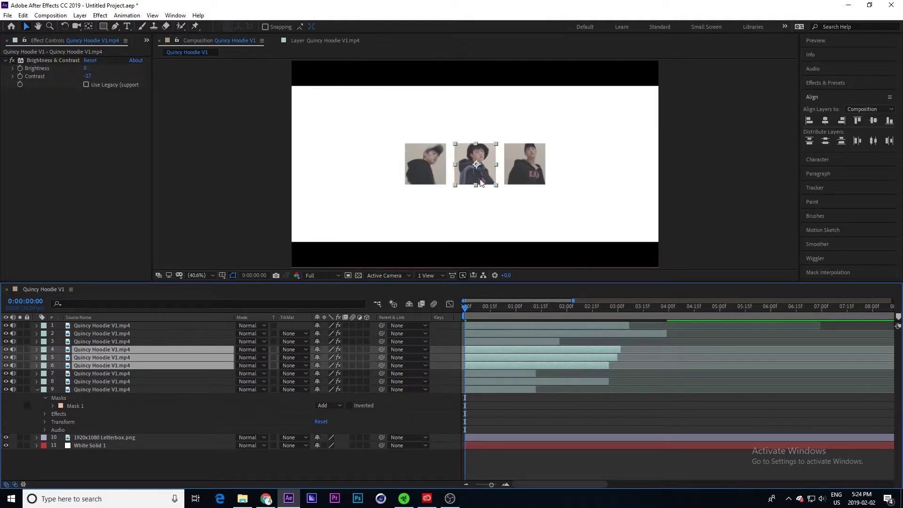
pyautogui.moveTo(477, 158); pyautogui.dragTo(479, 203)
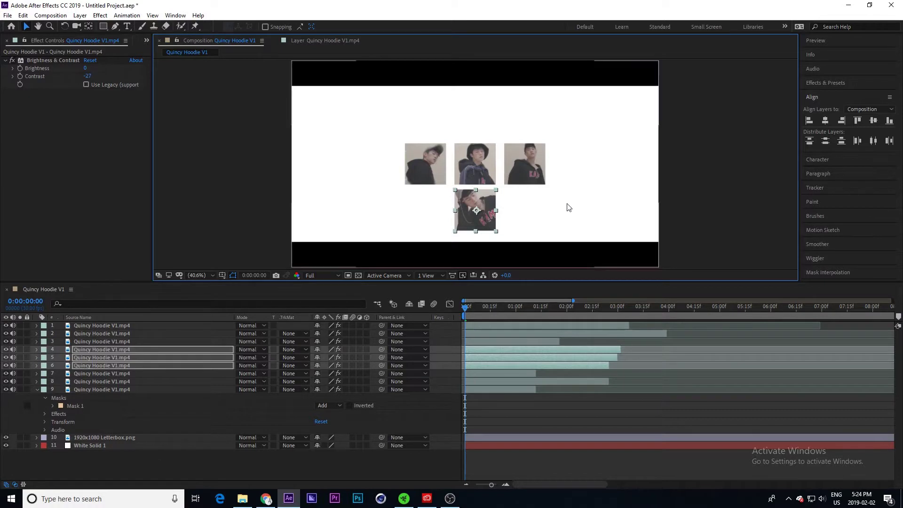
# Nudge the layer 4 to 6 clips down and back up until their gap to the centre box matches the horizontal gaps
pyautogui.press('Down')
pyautogui.press('Down')
pyautogui.press('Down')
pyautogui.press('Down')
pyautogui.press('Down')
pyautogui.press('Down')
pyautogui.press('Down')
pyautogui.press('Down')
pyautogui.press('Down')
pyautogui.press('Down')
pyautogui.press('Down')
pyautogui.press('Down')
pyautogui.press('Down')
pyautogui.press('Down')
pyautogui.press('Down')
pyautogui.press('Down')
pyautogui.press('Down')
pyautogui.press('Down')
pyautogui.press('Down')
pyautogui.press('Down')
pyautogui.press('Down')
pyautogui.press('Down')
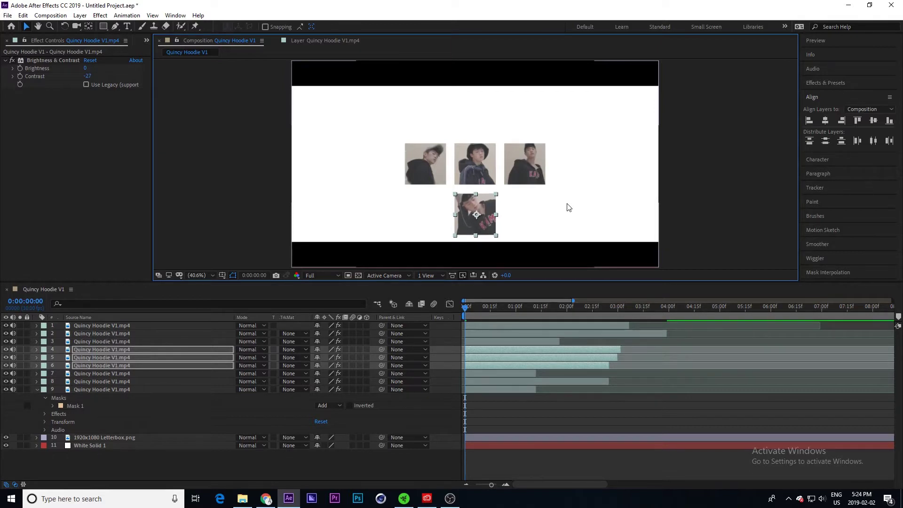
pyautogui.press('Up')
pyautogui.press('Up')
pyautogui.press('Up')
pyautogui.press('Up')
pyautogui.press('Up')
pyautogui.press('Up')
pyautogui.press('Up')
pyautogui.press('Up')
pyautogui.press('Up')
pyautogui.press('Up')
pyautogui.press('Up')
pyautogui.press('Up')
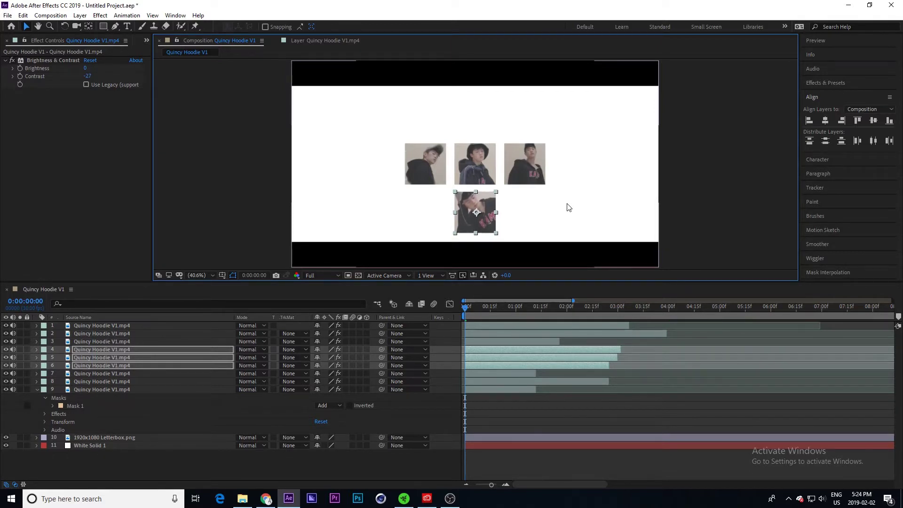
pyautogui.press('Up')
pyautogui.press('Up')
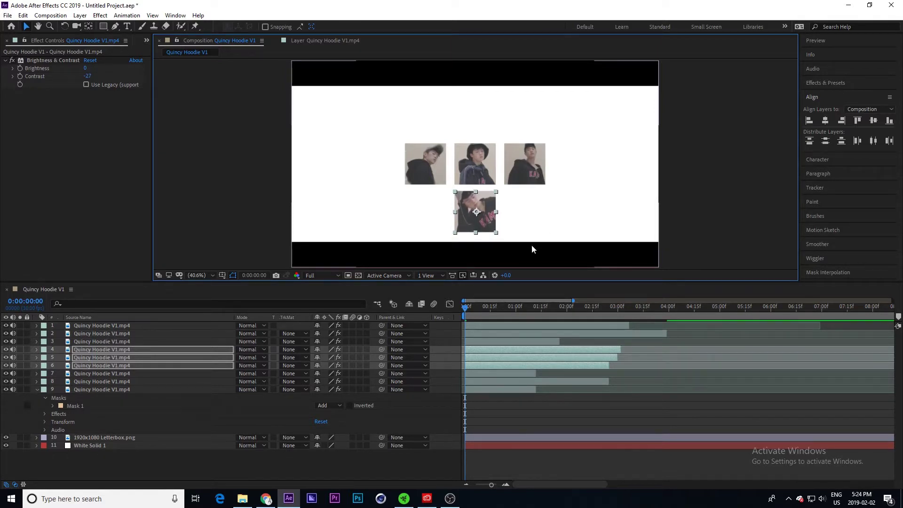
# Nudge the layer 7 clip left and the layer 8 clip right to tighten both gaps to the centre box
pyautogui.click(496, 375)
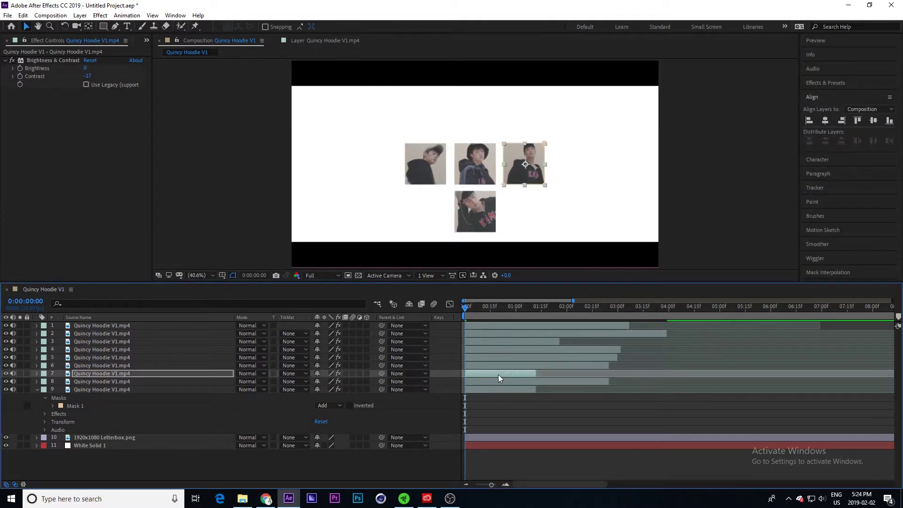
pyautogui.press('Left')
pyautogui.press('Left')
pyautogui.click(509, 390)
pyautogui.click(506, 382)
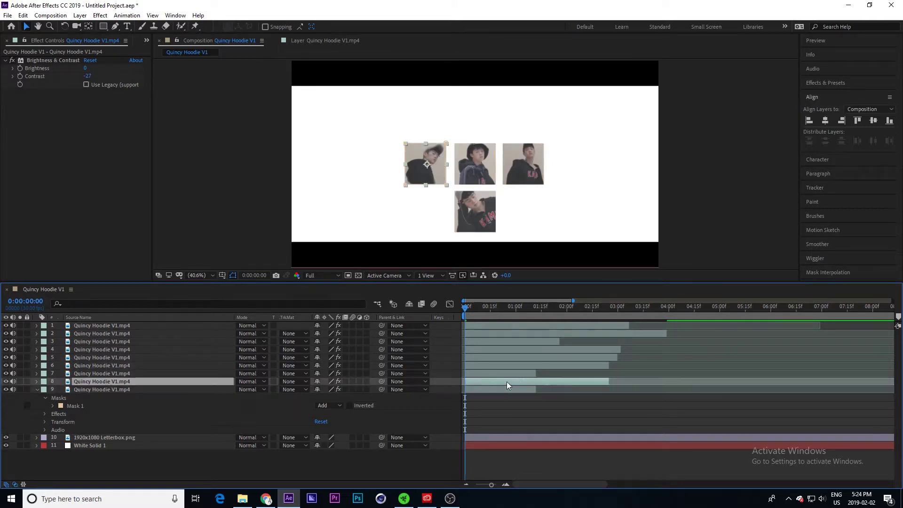
pyautogui.press('Right')
pyautogui.press('Right')
pyautogui.press('Right')
pyautogui.press('Right')
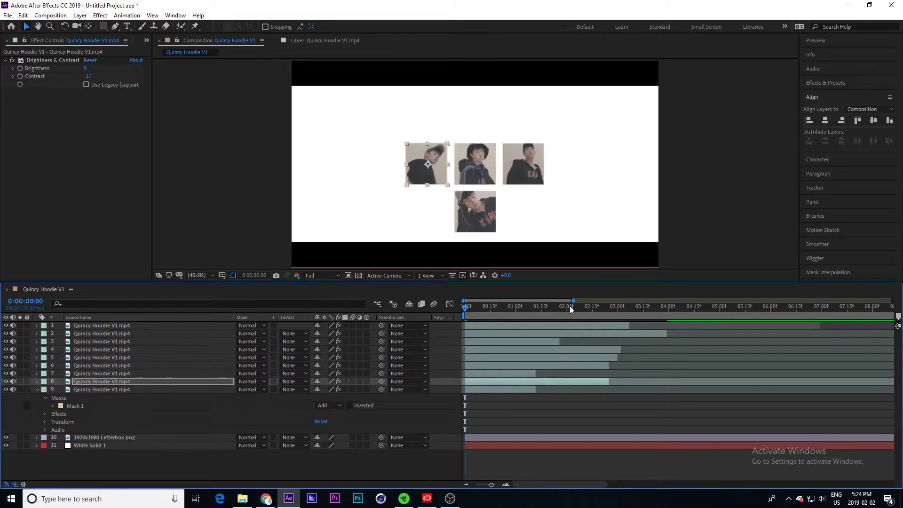
pyautogui.click(710, 196)
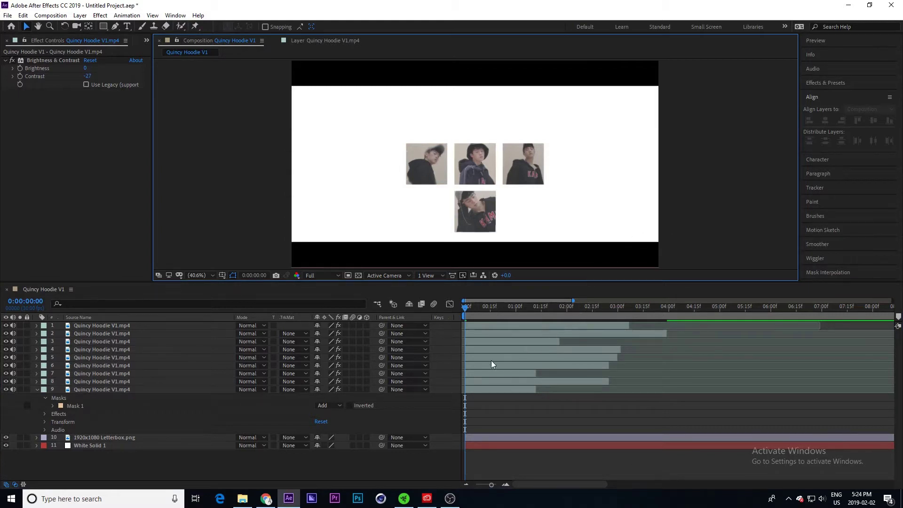
# Move the layer 6 clip under the middle row's left box and another bottom-row clip under its right box
pyautogui.click(108, 365)
pyautogui.keyDown('shift'); pyautogui.click(105, 348); pyautogui.keyUp('shift')
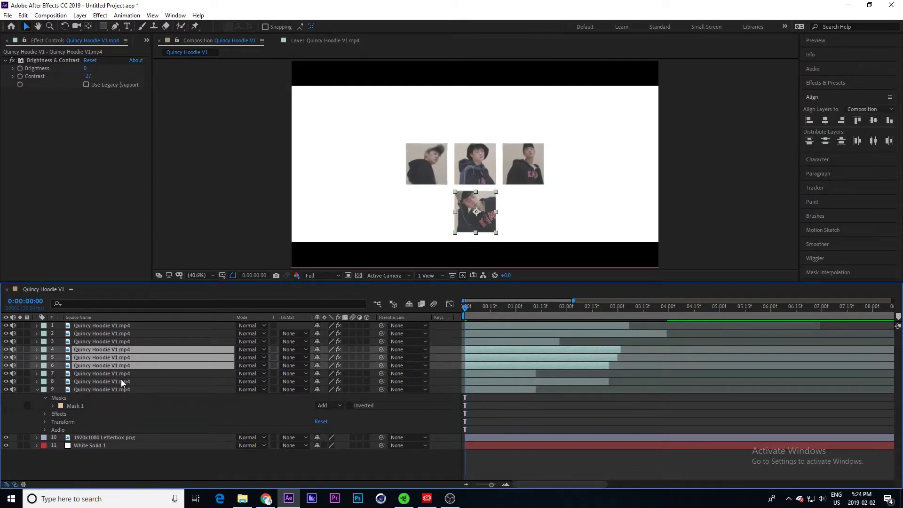
pyautogui.click(121, 379)
pyautogui.click(112, 364)
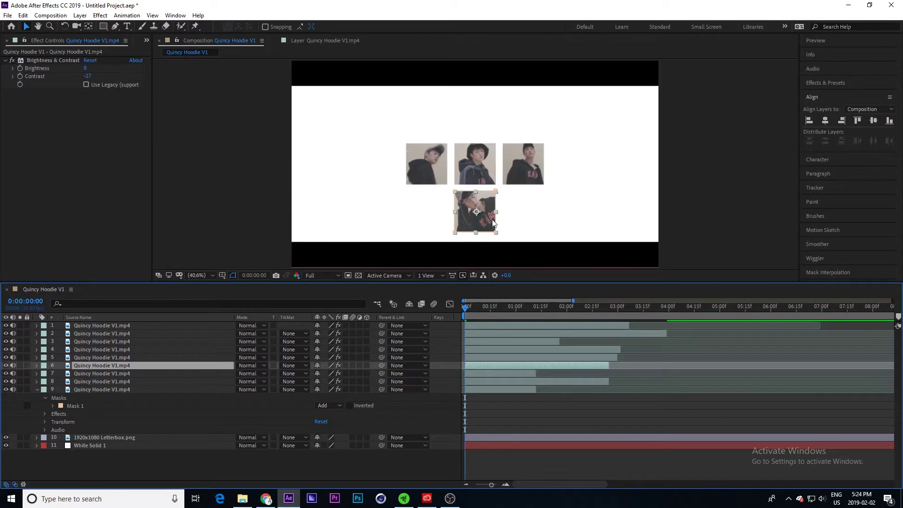
pyautogui.moveTo(491, 225); pyautogui.dragTo(443, 225)
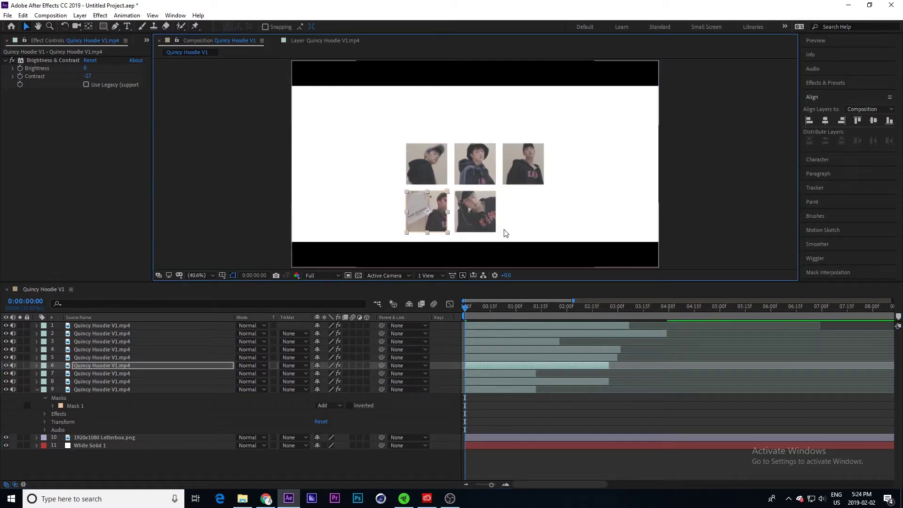
pyautogui.click(567, 228)
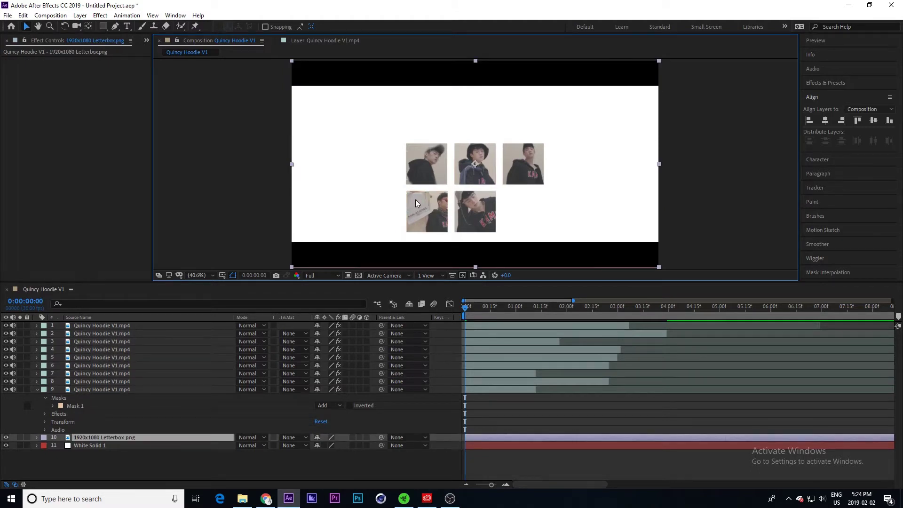
pyautogui.scroll(6, 416, 203)
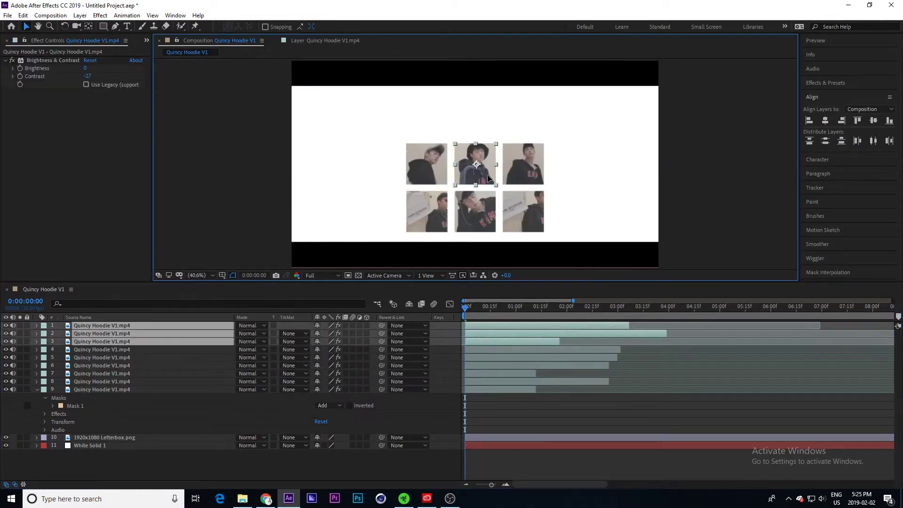
# Move the stacked clips of layers 1 to 3 up from the centre box to start the grid's top row
pyautogui.moveTo(488, 174); pyautogui.dragTo(439, 156)
pyautogui.scroll(2, 464, 136)
pyautogui.scroll(-1, 483, 188)
pyautogui.click(578, 174)
# Move the layer 2 and layer 3 clips out horizontally to either side of the top-centre box, aligned with the columns below
pyautogui.click(110, 333)
pyautogui.scroll(2, 423, 162)
pyautogui.click(536, 169)
pyautogui.scroll(-1, 610, 210)
pyautogui.click(555, 235)
pyautogui.click(102, 341)
pyautogui.moveTo(621, 180); pyautogui.dragTo(739, 178)
# Inspect the alignment and spacing of the nine-box grid up close and fit the whole composition in the viewer
pyautogui.scroll(2, 668, 221)
pyautogui.click(686, 185)
pyautogui.scroll(-2, 686, 185)
pyautogui.click(814, 97)
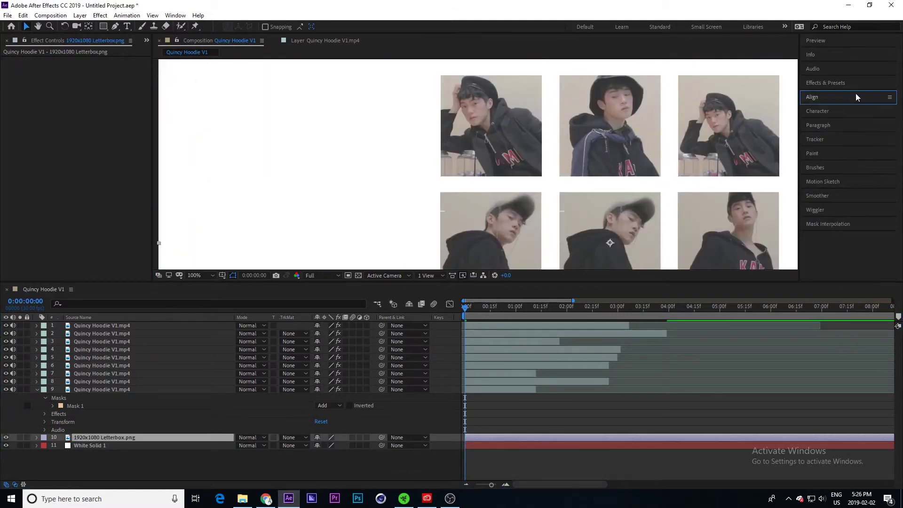
pyautogui.scroll(-2, 631, 165)
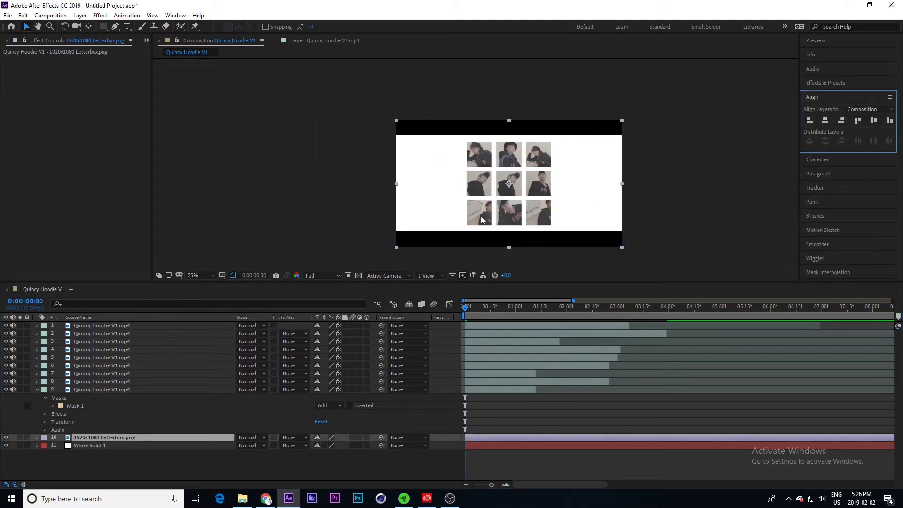
pyautogui.scroll(1, 481, 218)
pyautogui.scroll(-1, 540, 147)
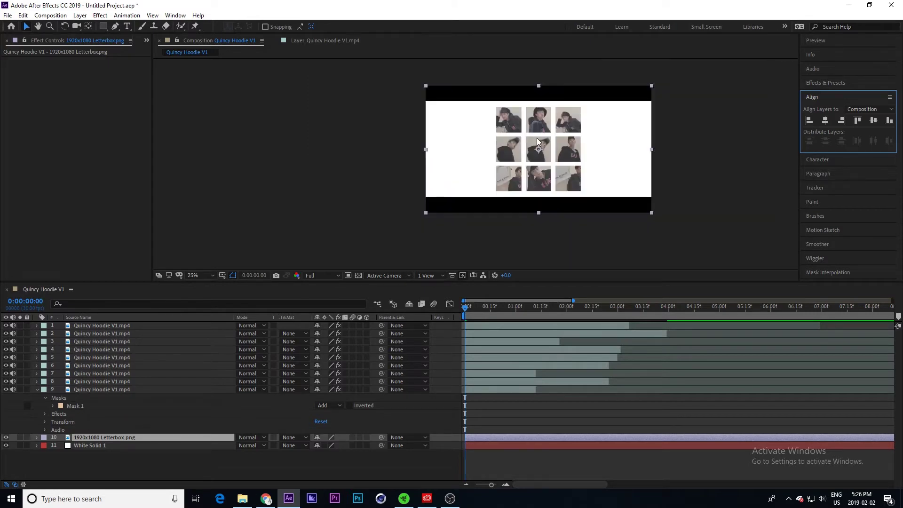
pyautogui.scroll(1, 537, 137)
pyautogui.scroll(-1, 540, 114)
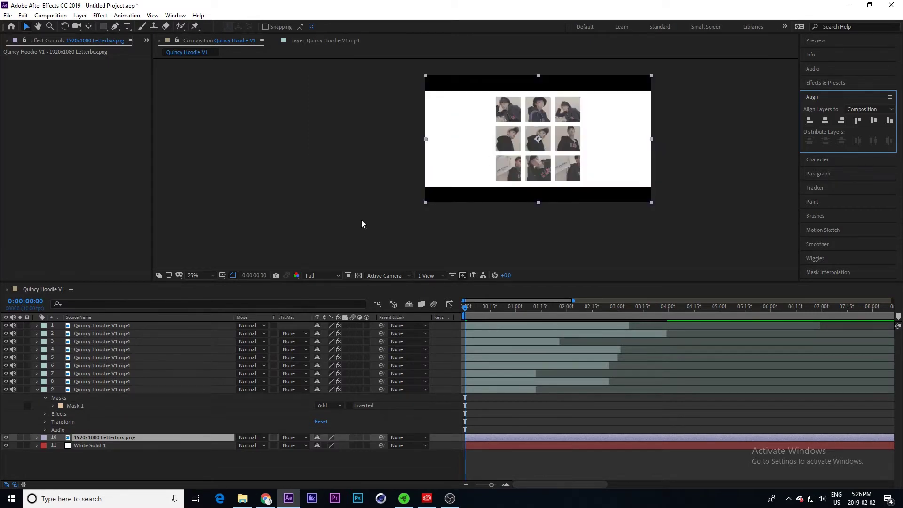
pyautogui.click(202, 276)
pyautogui.click(208, 293)
# Check the pink markings in the reference music video and open the Circled image from the IU 9 box tutorial folder
pyautogui.click(266, 498)
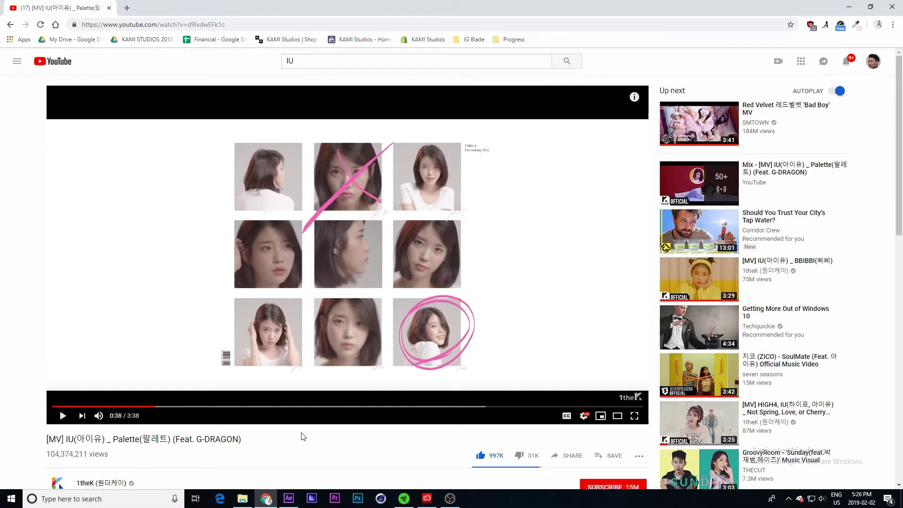
pyautogui.click(242, 498)
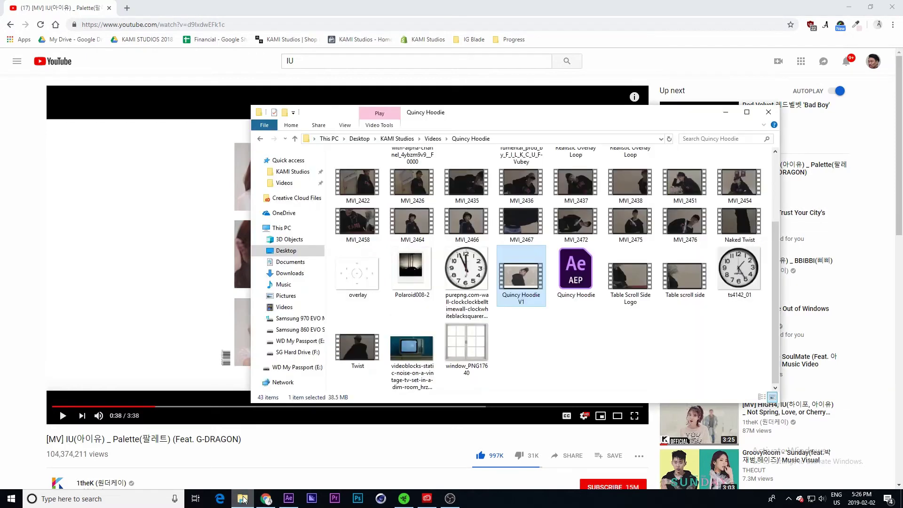
pyautogui.click(293, 307)
pyautogui.doubleClick(358, 177)
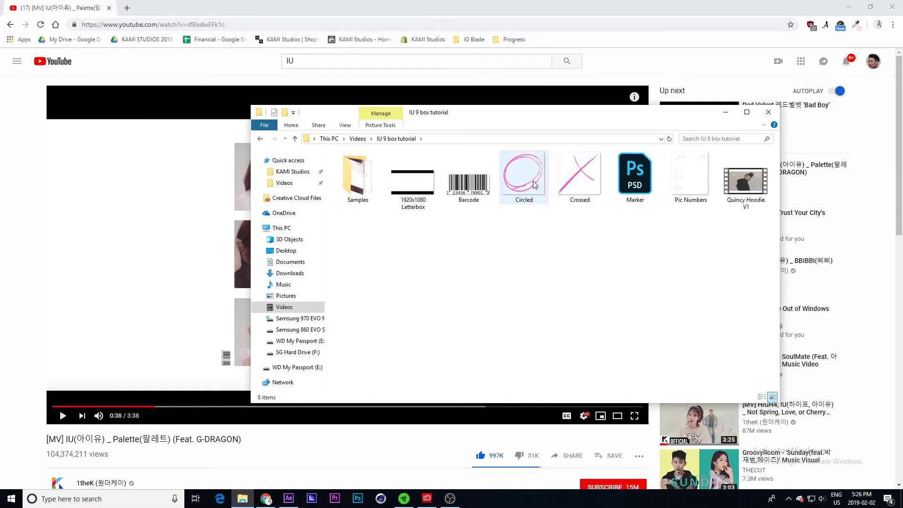
pyautogui.click(534, 183)
pyautogui.doubleClick(534, 181)
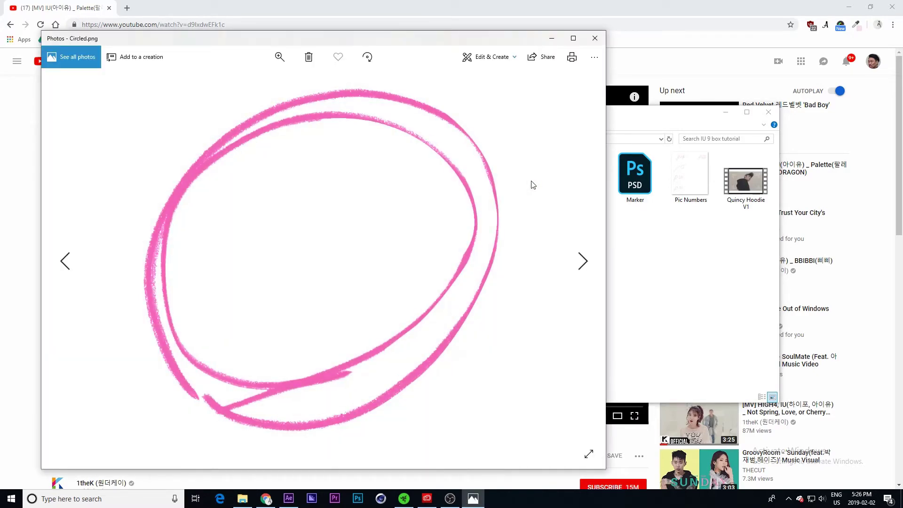
# Look through the Circled, Barcode and Crossed images and close the image viewer
pyautogui.scroll(-1, 534, 184)
pyautogui.scroll(1, 532, 183)
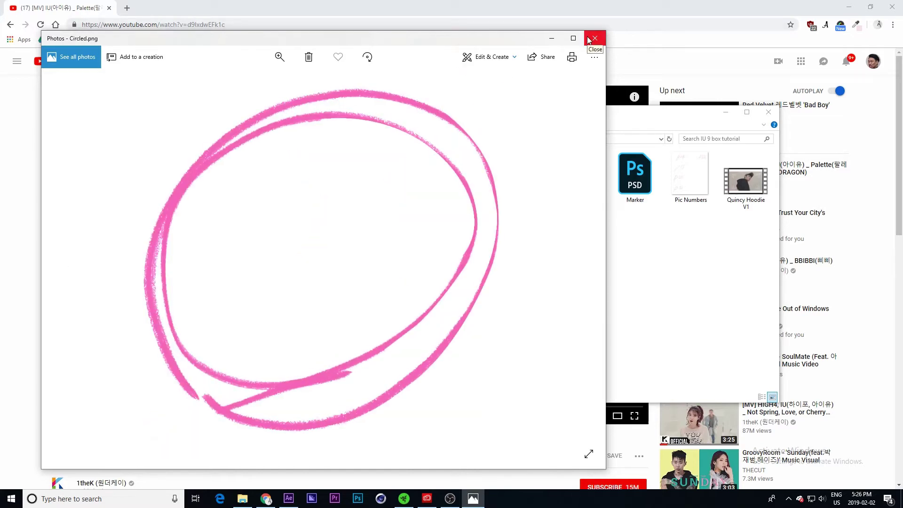
pyautogui.press('Right')
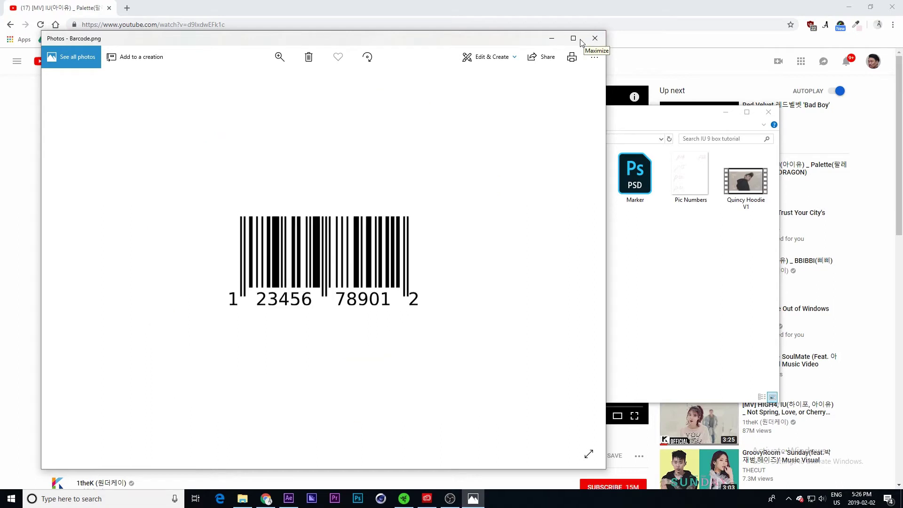
pyautogui.press('Right')
pyautogui.press('Right')
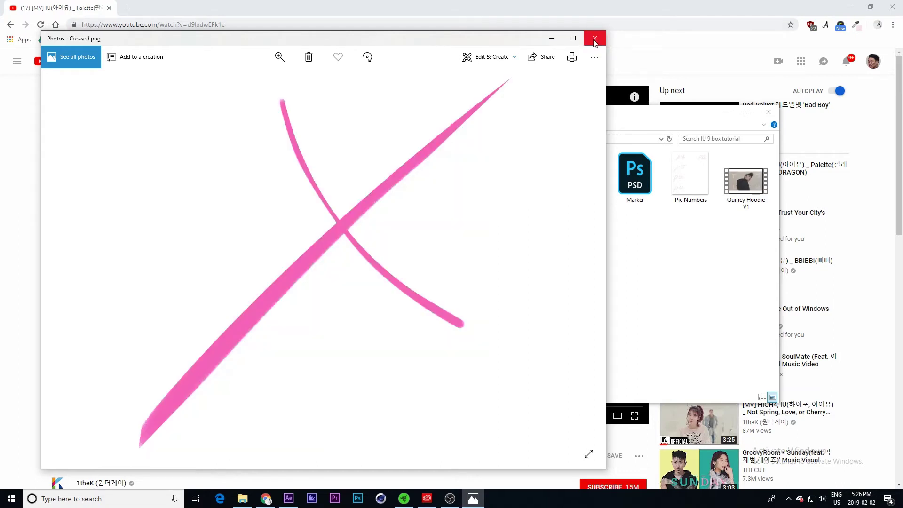
pyautogui.scroll(1, 335, 222)
pyautogui.scroll(-1, 337, 228)
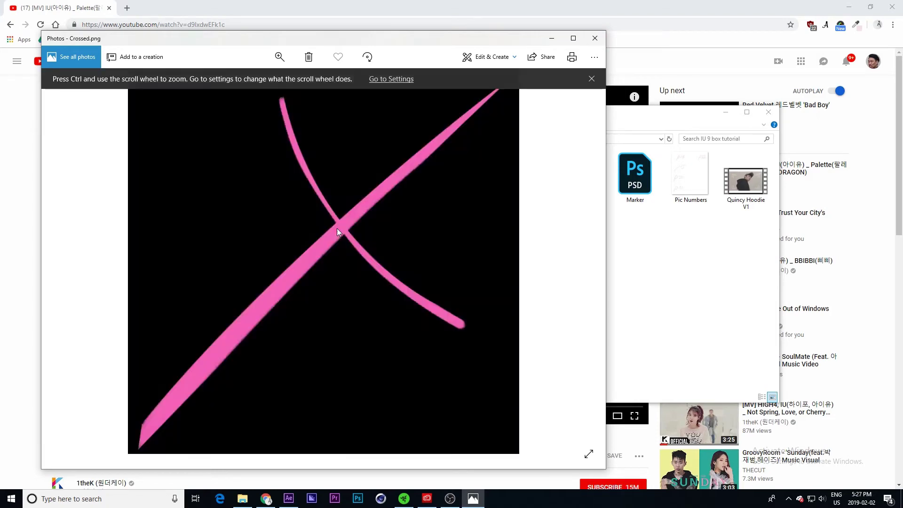
pyautogui.click(595, 38)
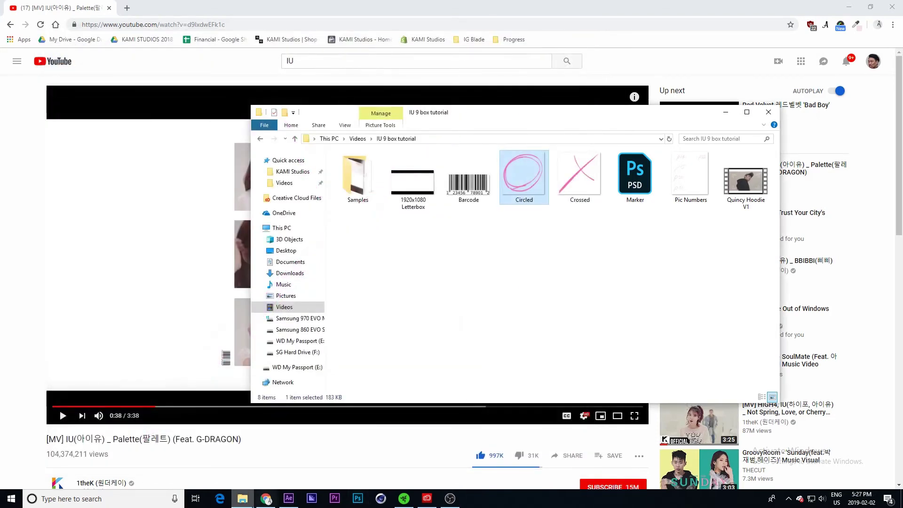
# Switch back to After Effects, collapse the layer 9 properties and clear the layer selection
pyautogui.click(286, 501)
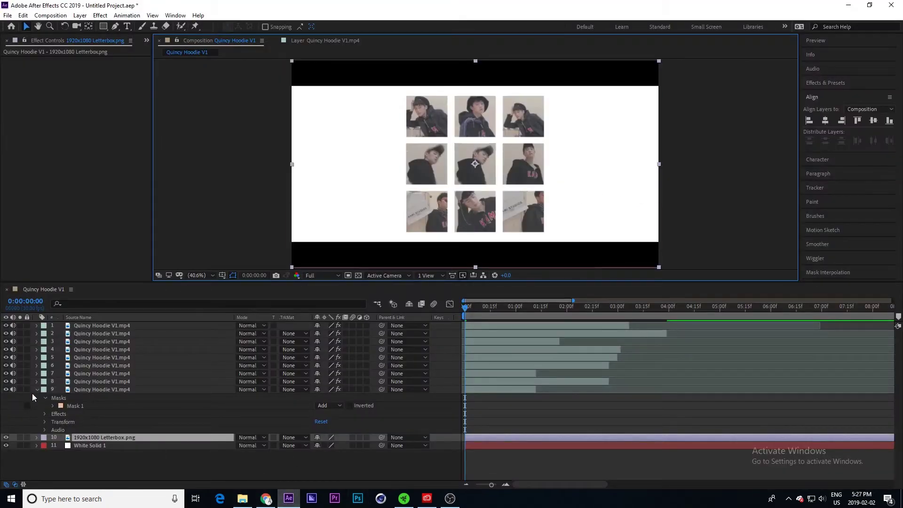
pyautogui.click(38, 390)
pyautogui.click(88, 445)
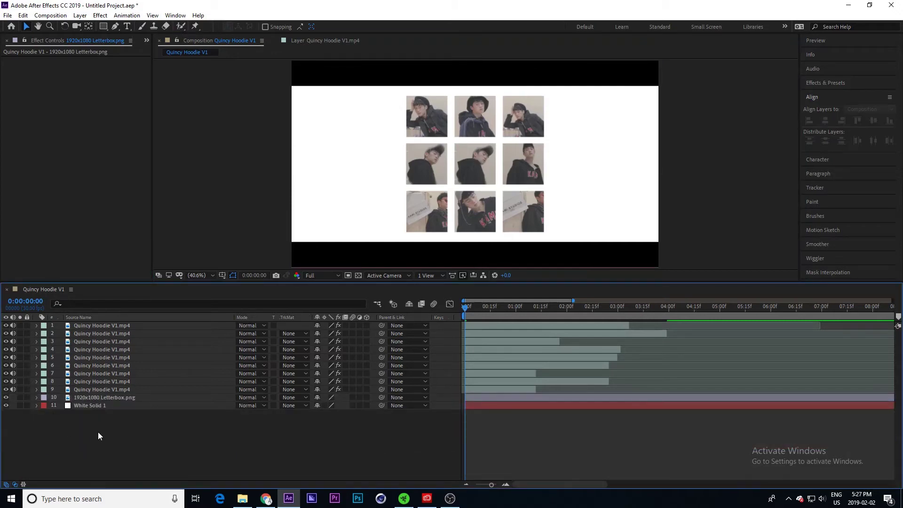
# Import Circled.png and Crossed.png as footage and add both above all other layers in the composition
pyautogui.hotkey('ctrl', 'i')
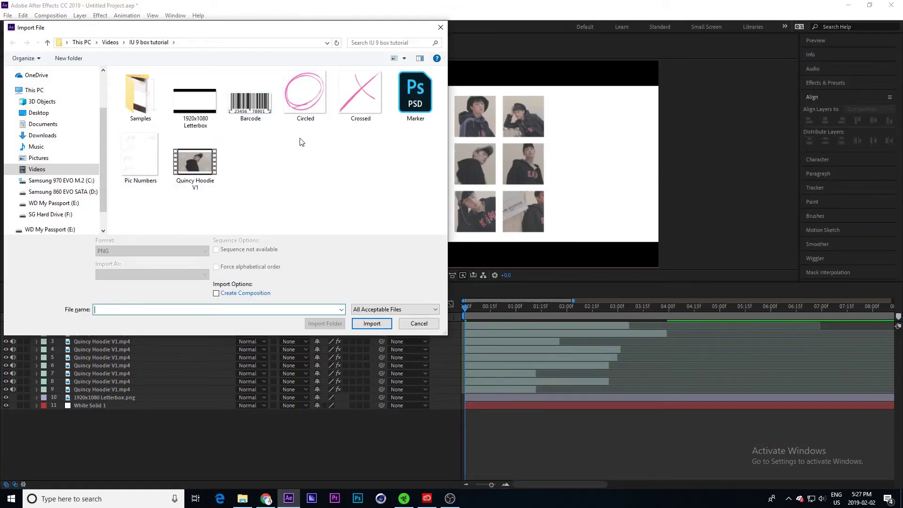
pyautogui.click(366, 102)
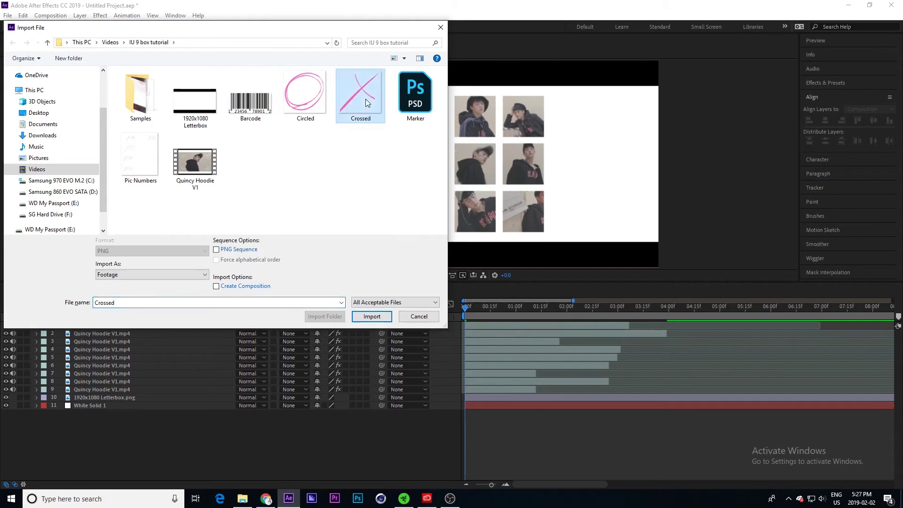
pyautogui.keyDown('ctrl'); pyautogui.click(319, 100); pyautogui.keyUp('ctrl')
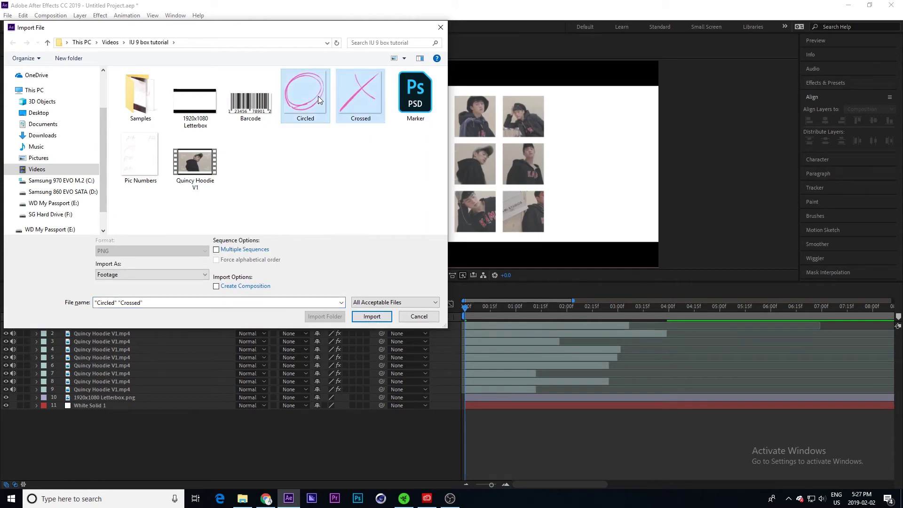
pyautogui.click(373, 316)
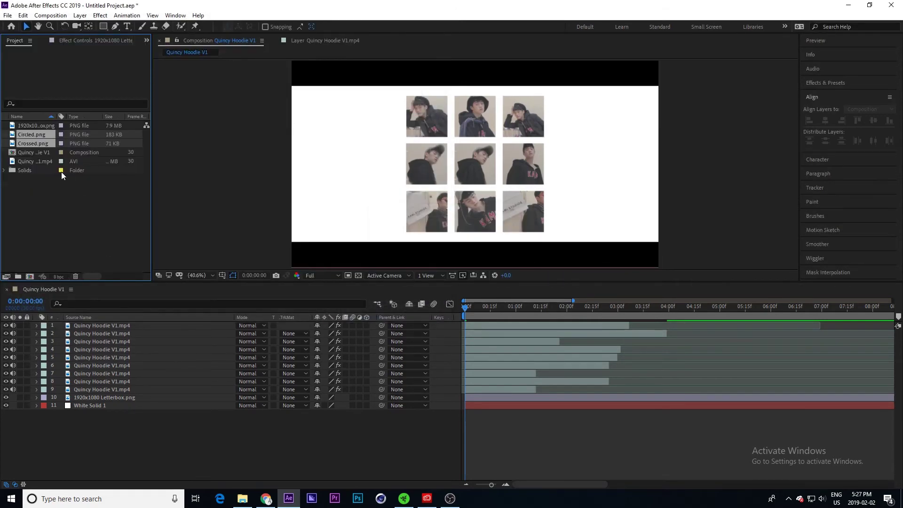
pyautogui.moveTo(30, 135); pyautogui.dragTo(115, 323)
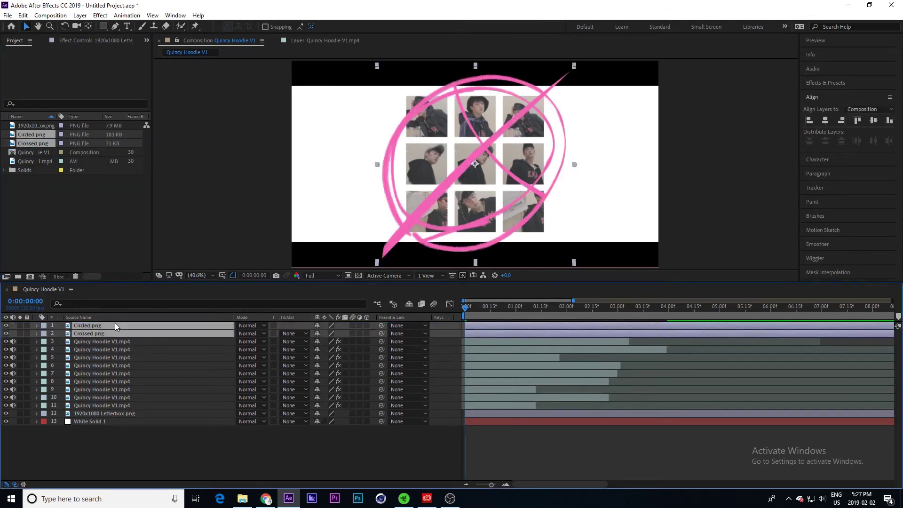
# Separate the two pink markings by moving Crossed.png to the left of the photo grid and Circled.png past the composition's lower-right corner
pyautogui.click(321, 453)
pyautogui.click(78, 334)
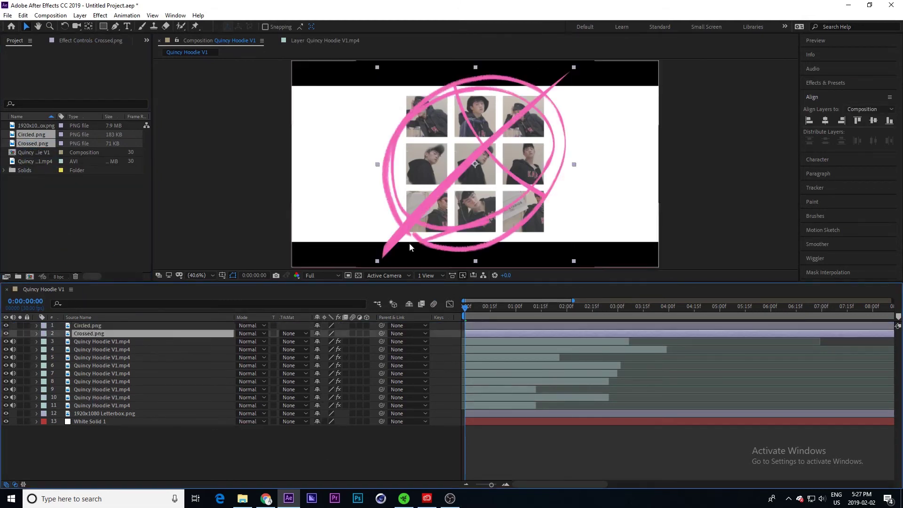
pyautogui.moveTo(409, 247); pyautogui.dragTo(298, 235)
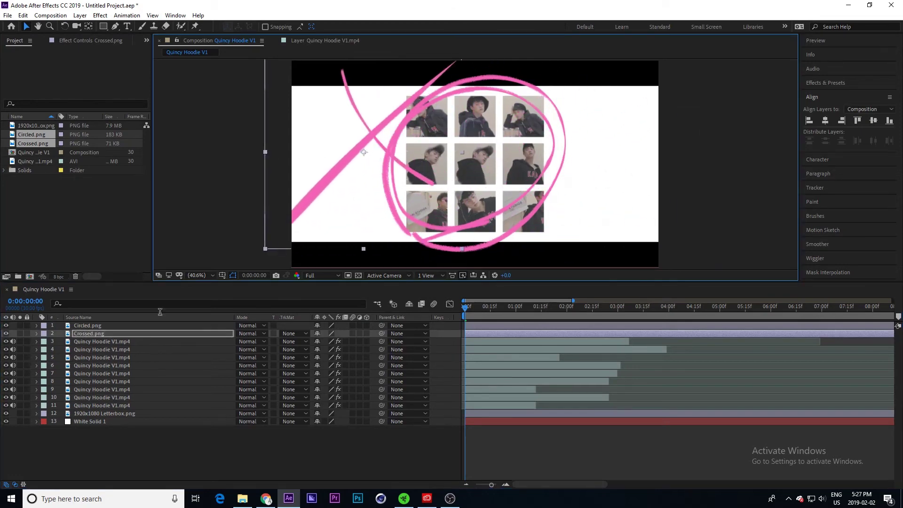
pyautogui.click(106, 326)
pyautogui.moveTo(540, 165); pyautogui.dragTo(690, 269)
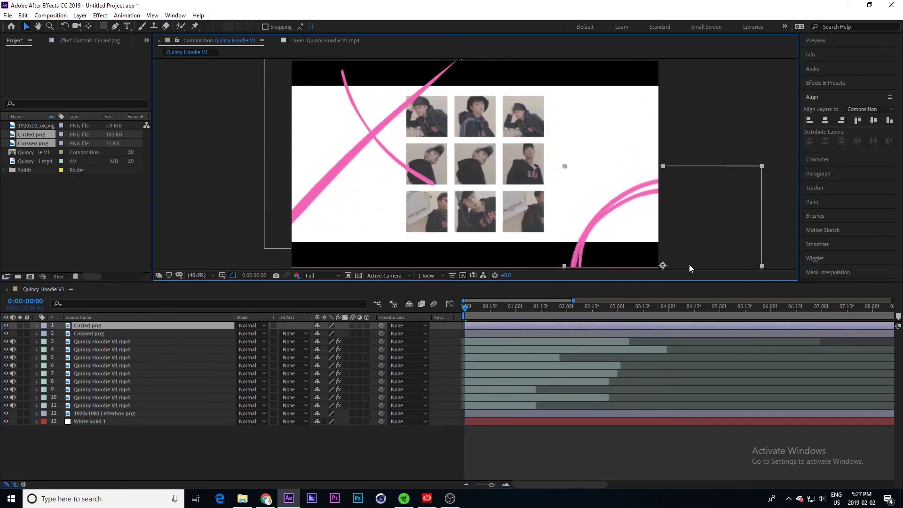
# Move the Crossed.png layer back over the grid and shrink it to roughly one box, placed over the top-middle photo
pyautogui.click(105, 333)
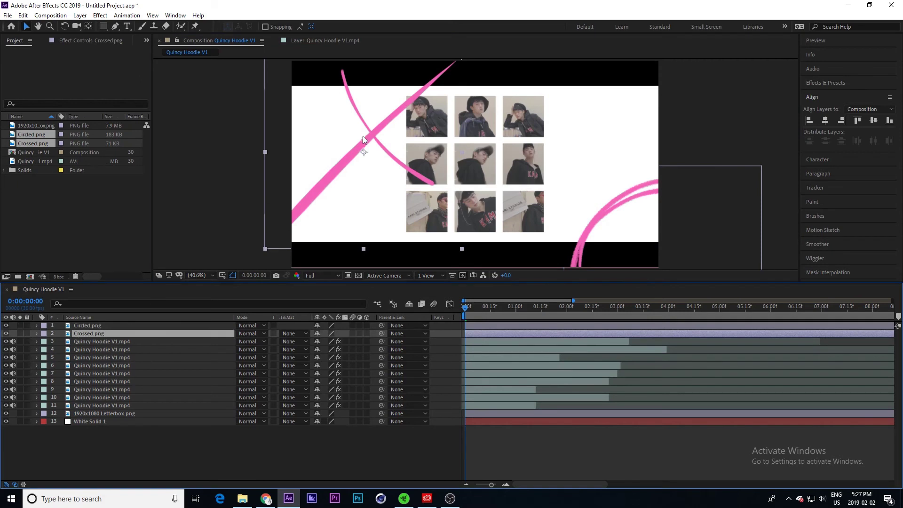
pyautogui.moveTo(363, 136); pyautogui.dragTo(463, 171)
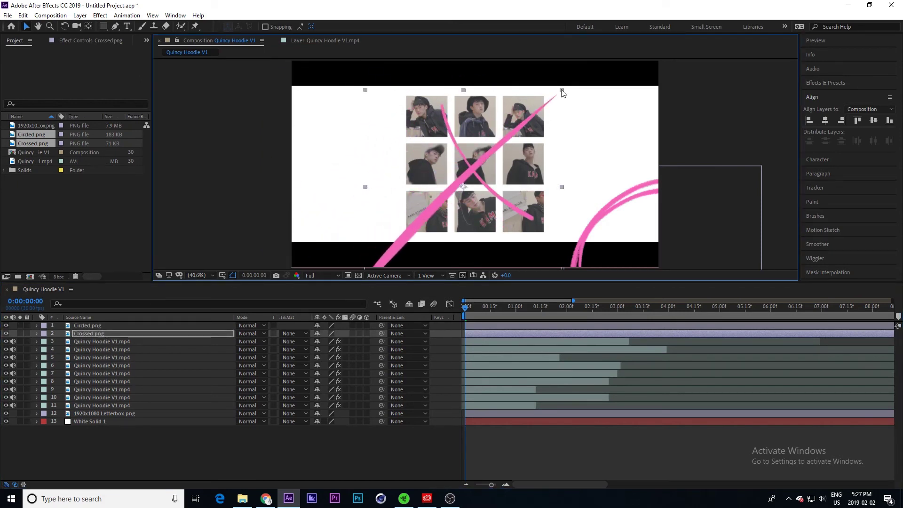
pyautogui.moveTo(562, 91); pyautogui.dragTo(490, 115)
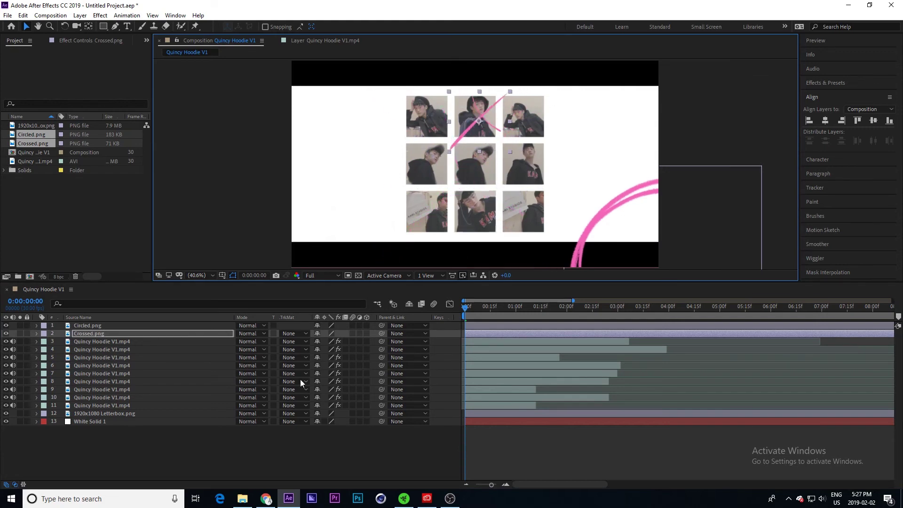
# Check the cross placement in the reference music video and nudge the Crossed.png layer slightly down and left over the top-middle photo
pyautogui.click(266, 500)
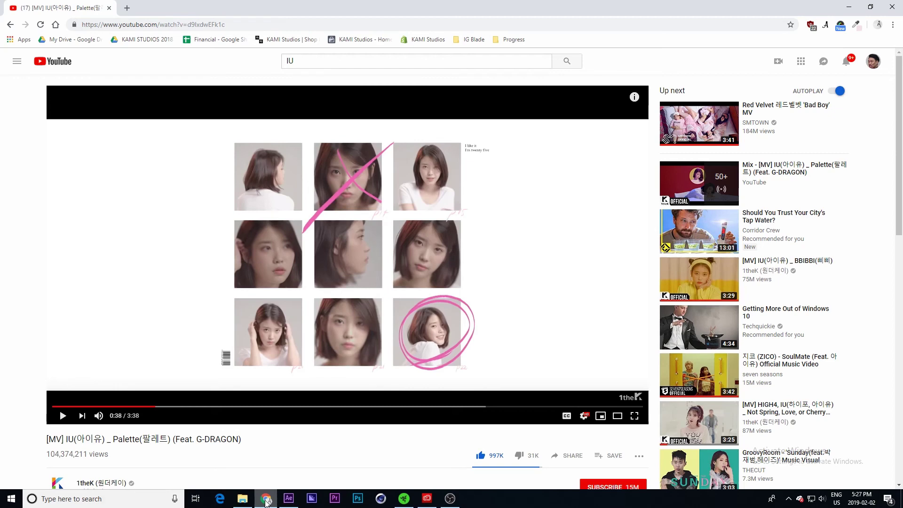
pyautogui.click(267, 502)
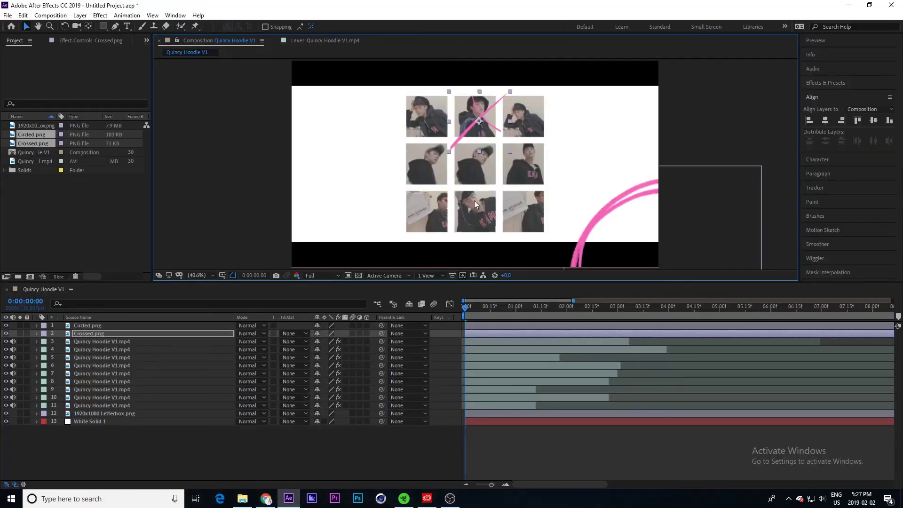
pyautogui.click(475, 124)
pyautogui.moveTo(472, 121); pyautogui.dragTo(473, 123)
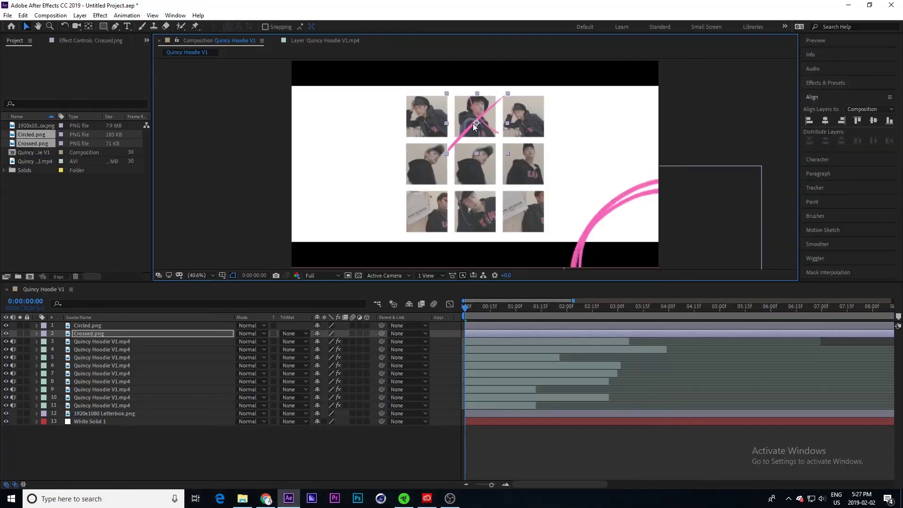